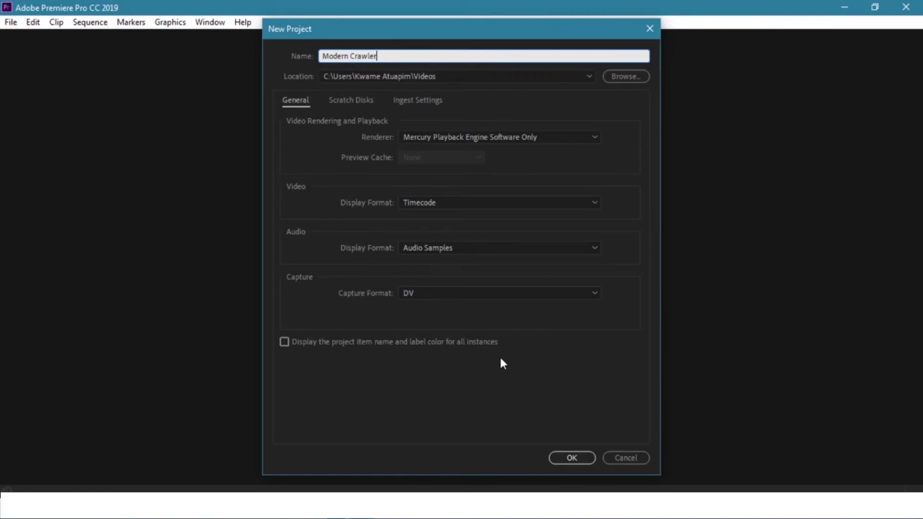
# - Create the project Modern Crawler and enlarge the timeline and project area by shrinking the monitor area above it
pyautogui.click(579, 459)
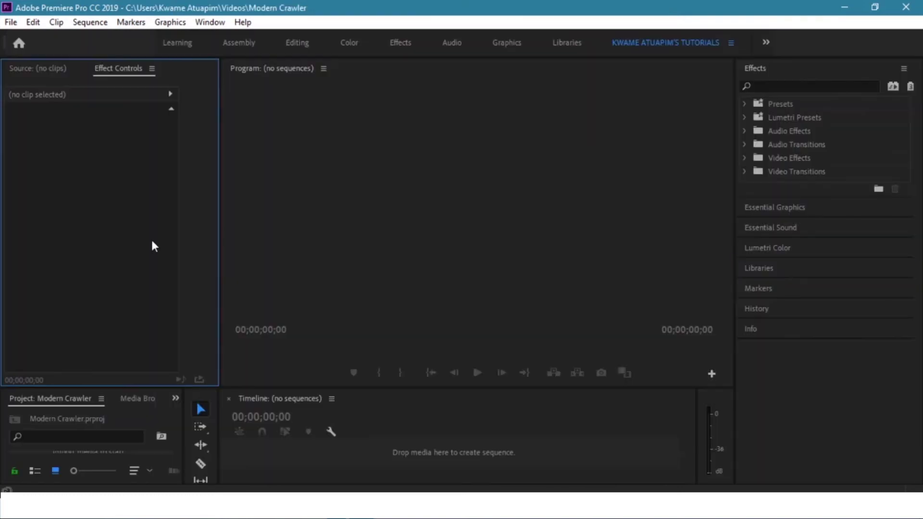
pyautogui.click(389, 270)
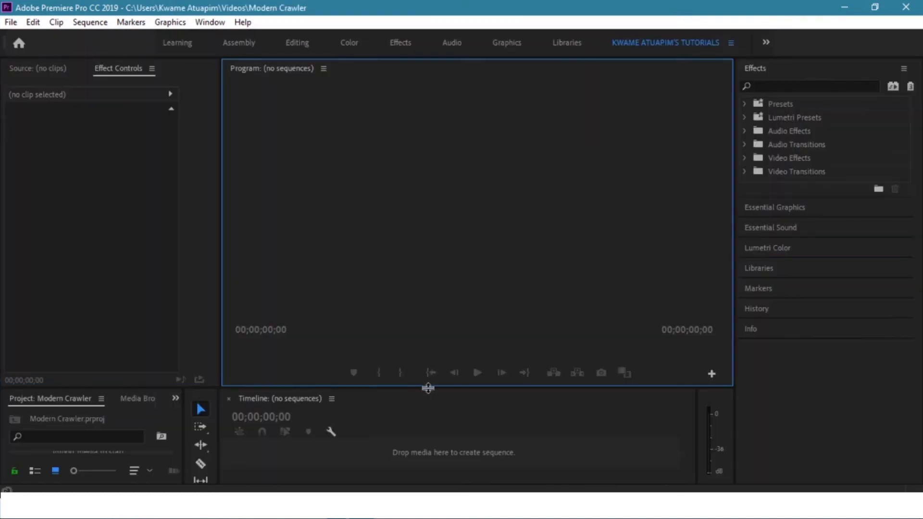
pyautogui.moveTo(428, 387); pyautogui.dragTo(426, 310)
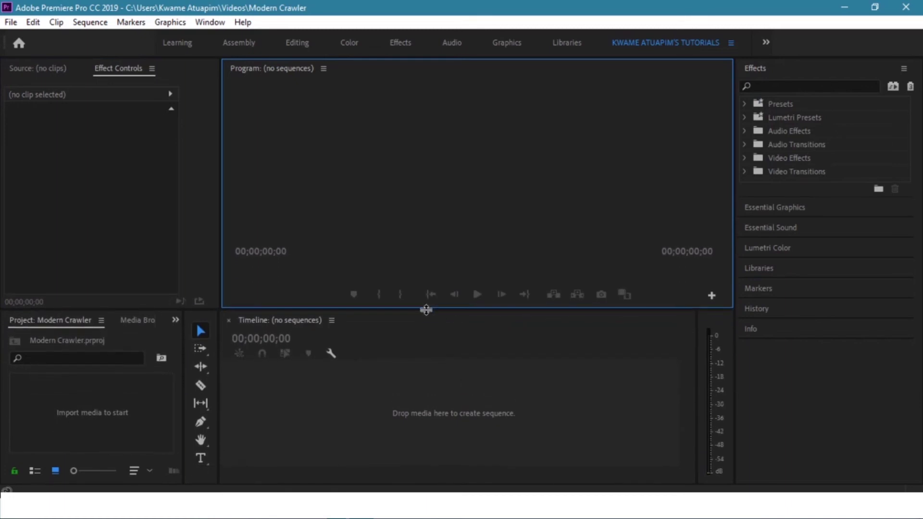
# - Import the video "48 palmwine stops flowing" from the Pictures folder and create a sequence from it
pyautogui.doubleClick(91, 412)
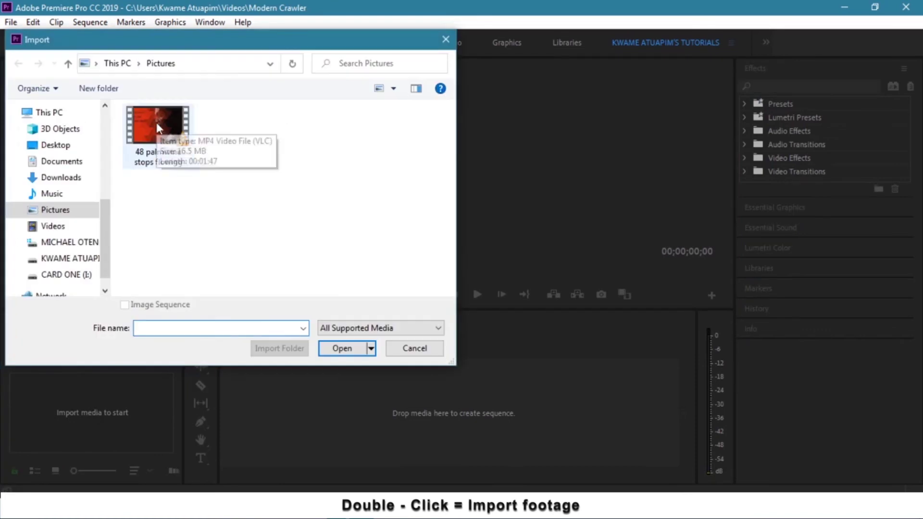
pyautogui.click(157, 123)
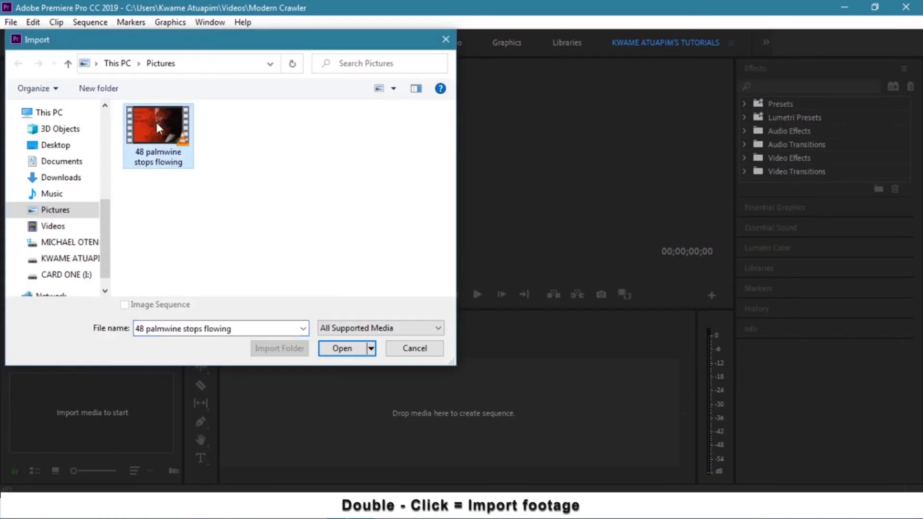
pyautogui.click(342, 348)
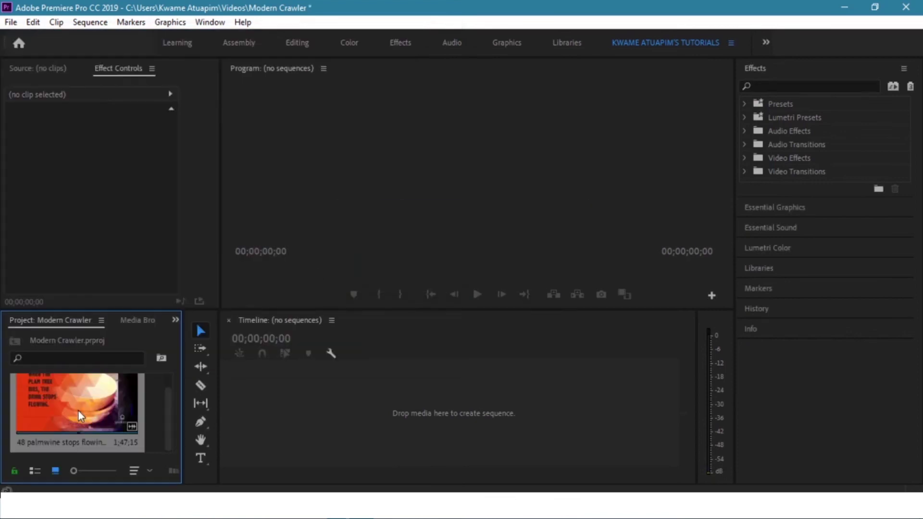
pyautogui.moveTo(78, 410); pyautogui.dragTo(466, 414)
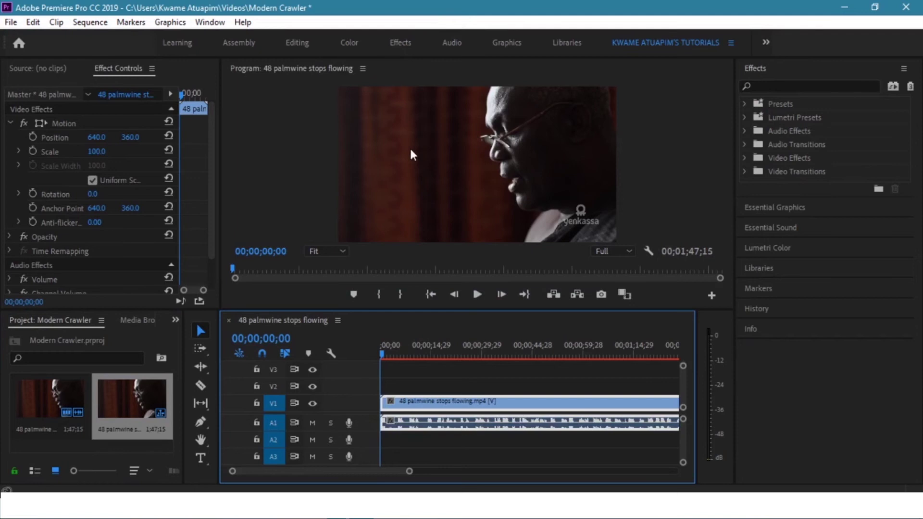
# - Create a new legacy title named Crawler Box, keeping the default video settings
pyautogui.click(11, 22)
pyautogui.moveTo(22, 39)
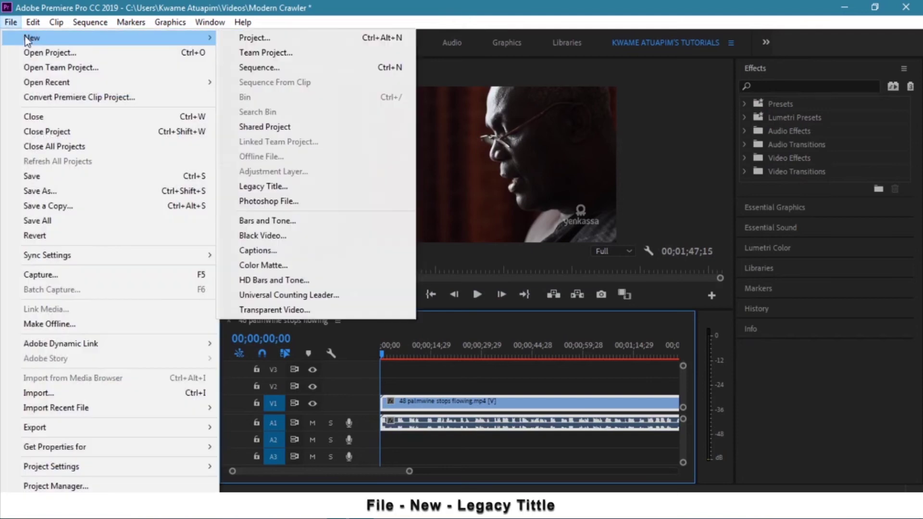
pyautogui.click(325, 191)
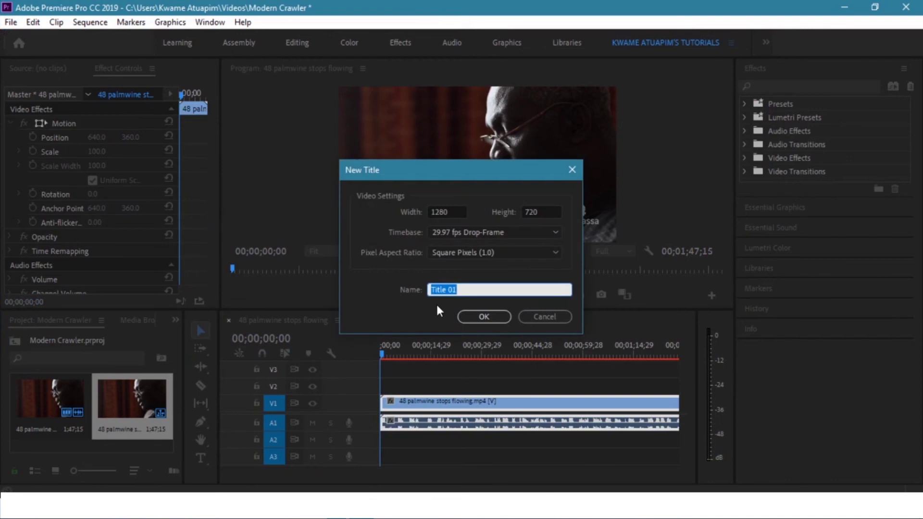
pyautogui.write('Crawler Box')
pyautogui.click(486, 318)
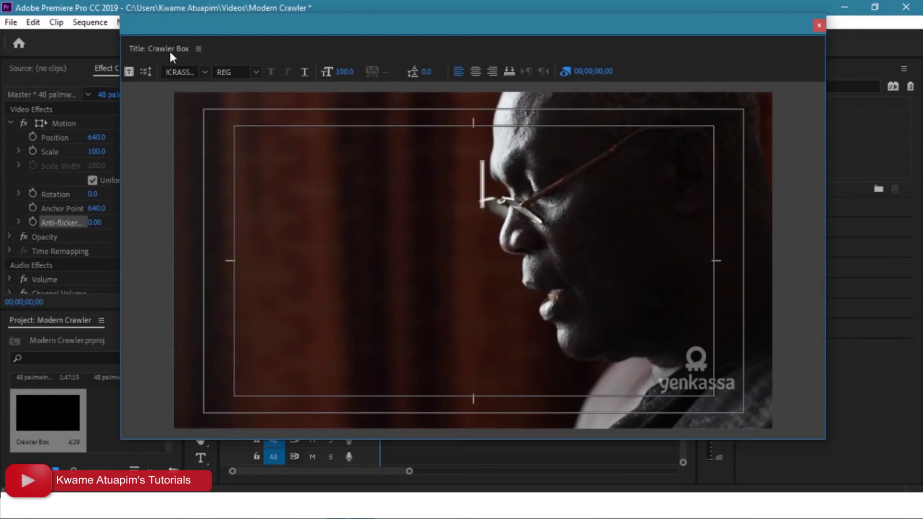
# - Display the title tools and the Legacy Title Properties beside the Crawler Box canvas, narrowing the tools and widening the properties
pyautogui.click(198, 49)
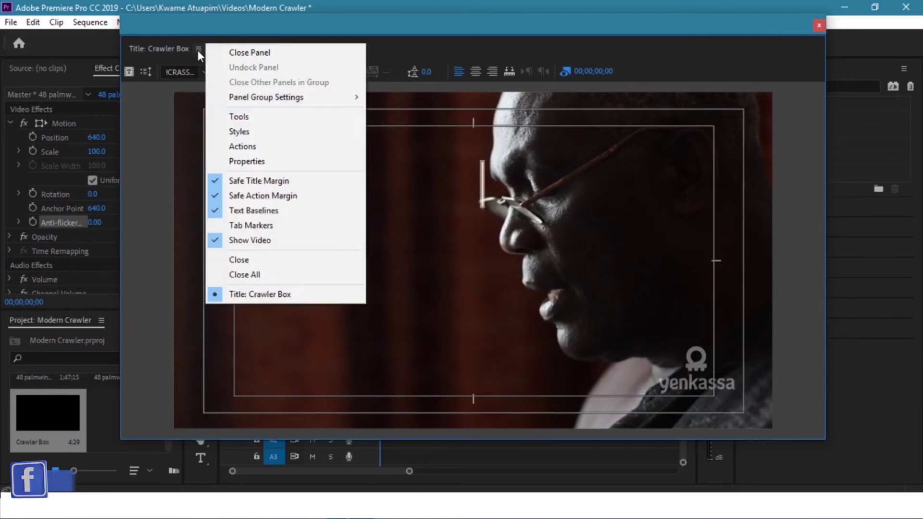
pyautogui.click(239, 116)
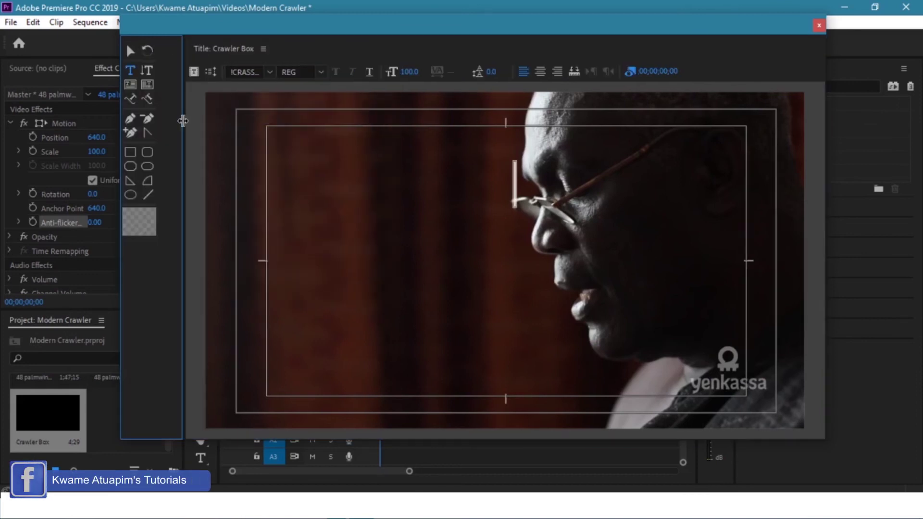
pyautogui.moveTo(182, 120); pyautogui.dragTo(163, 117)
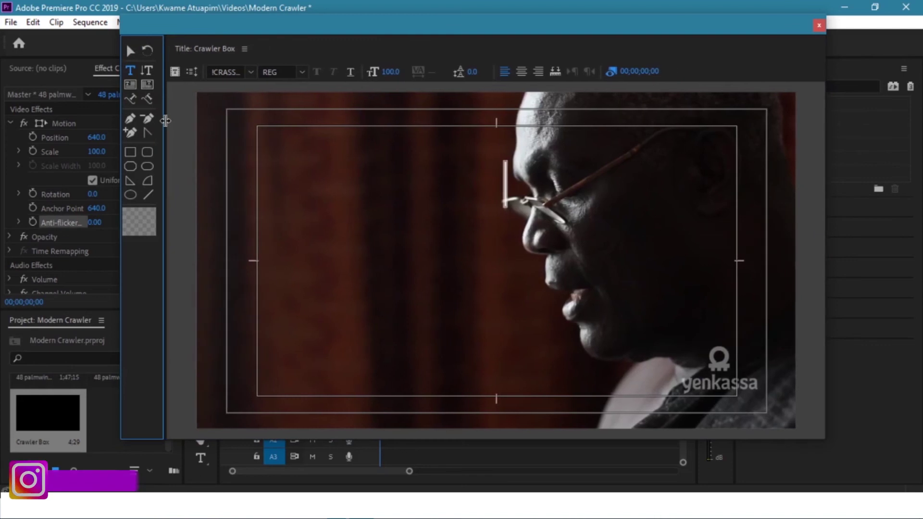
pyautogui.click(244, 49)
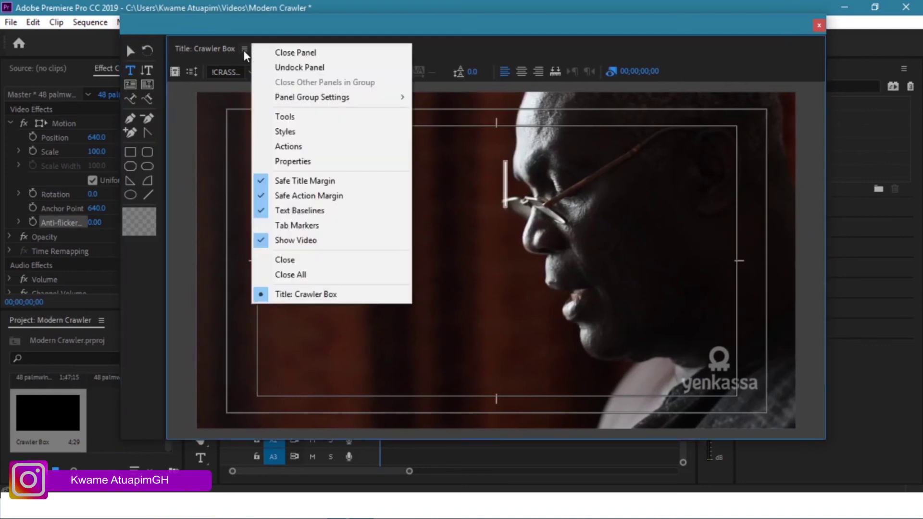
pyautogui.click(284, 161)
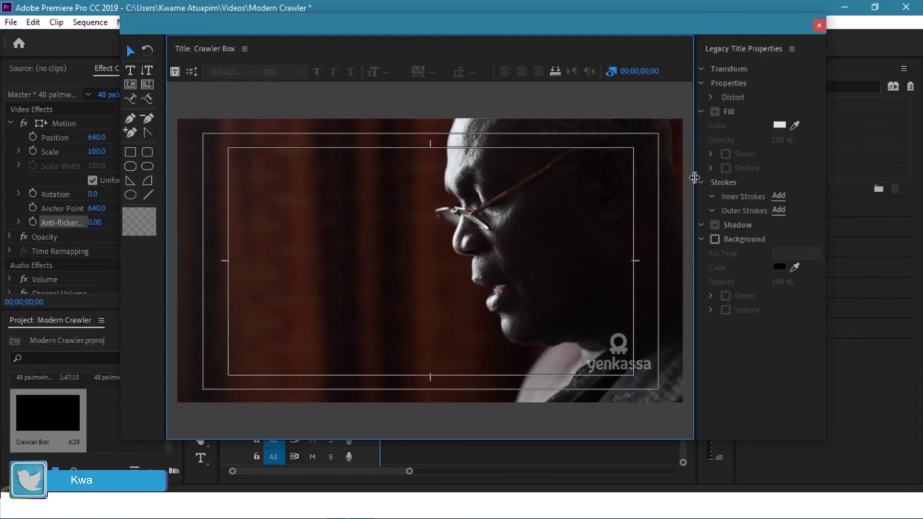
pyautogui.moveTo(694, 182); pyautogui.dragTo(672, 182)
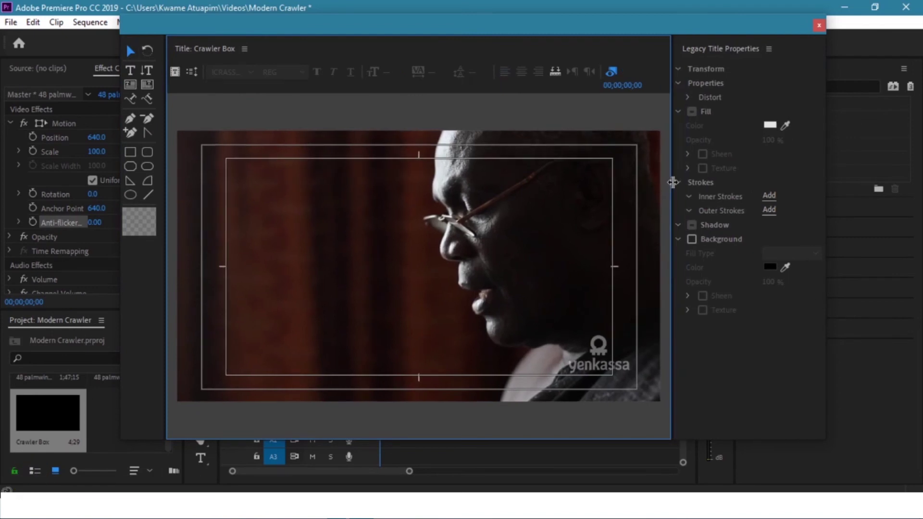
# - Draw a rectangle bar about 1023 wide and 51 high directly under the lower title-safe line, and close the title editor
pyautogui.click(130, 152)
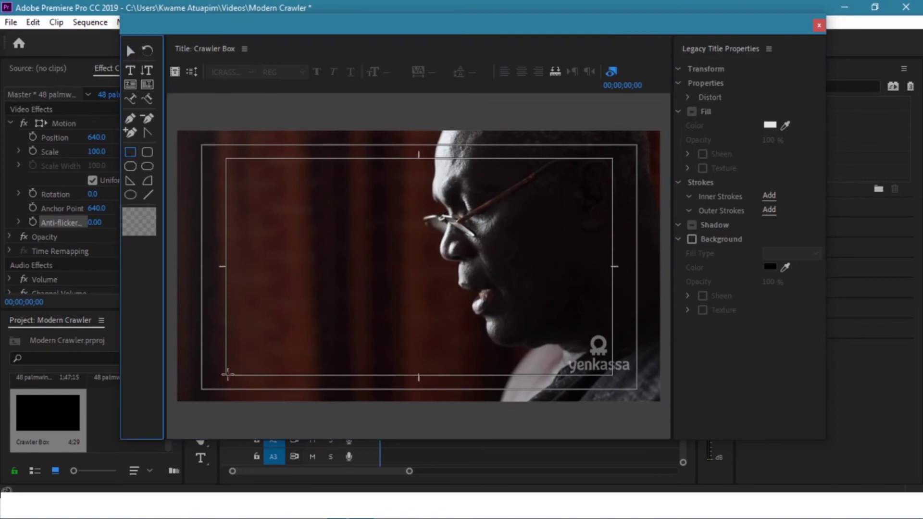
pyautogui.moveTo(227, 375)
pyautogui.mouseDown()
pyautogui.moveTo(380, 397)
pyautogui.moveTo(613, 394)
pyautogui.mouseUp()
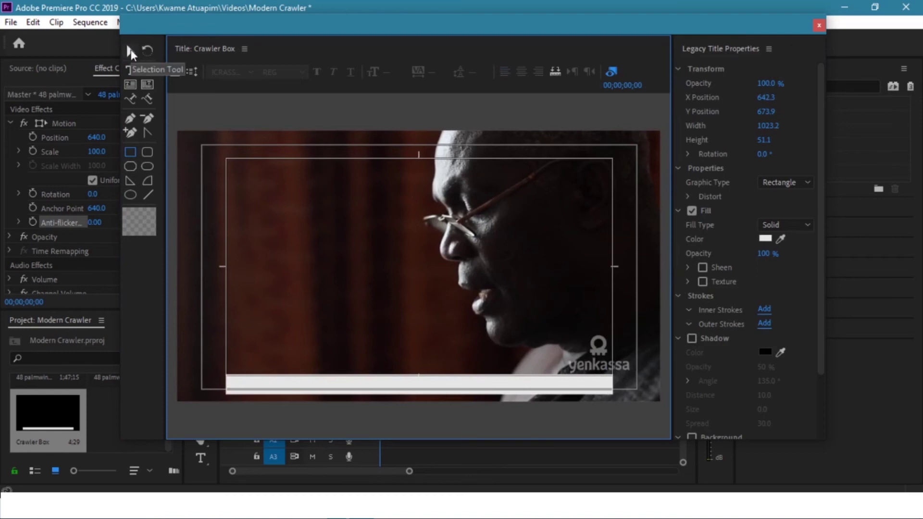
pyautogui.click(131, 50)
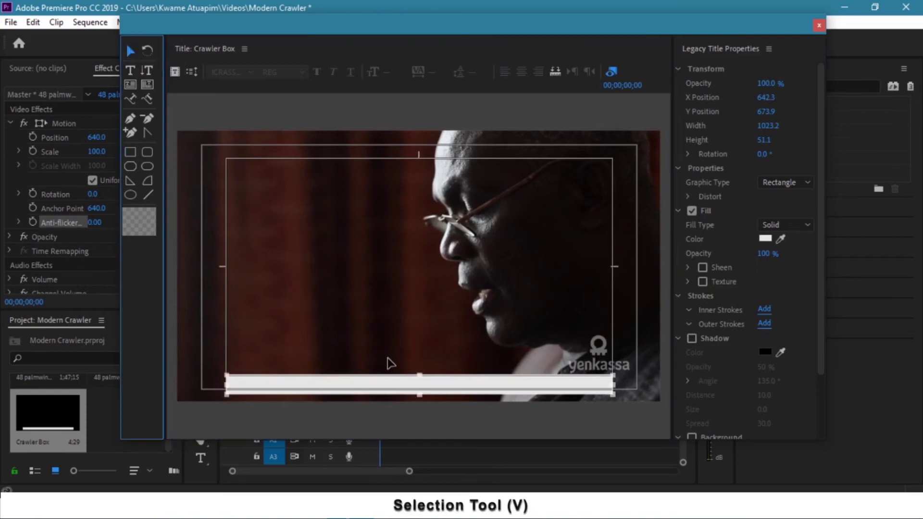
pyautogui.click(818, 26)
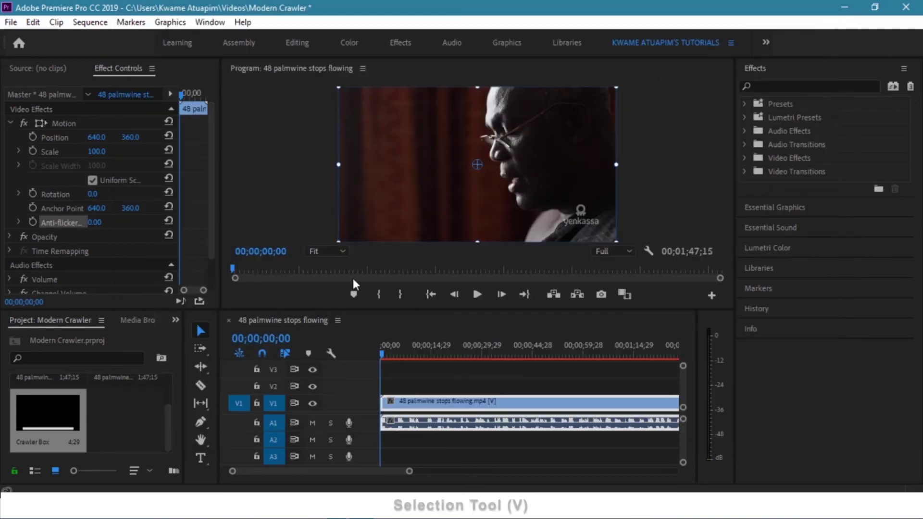
pyautogui.click(250, 199)
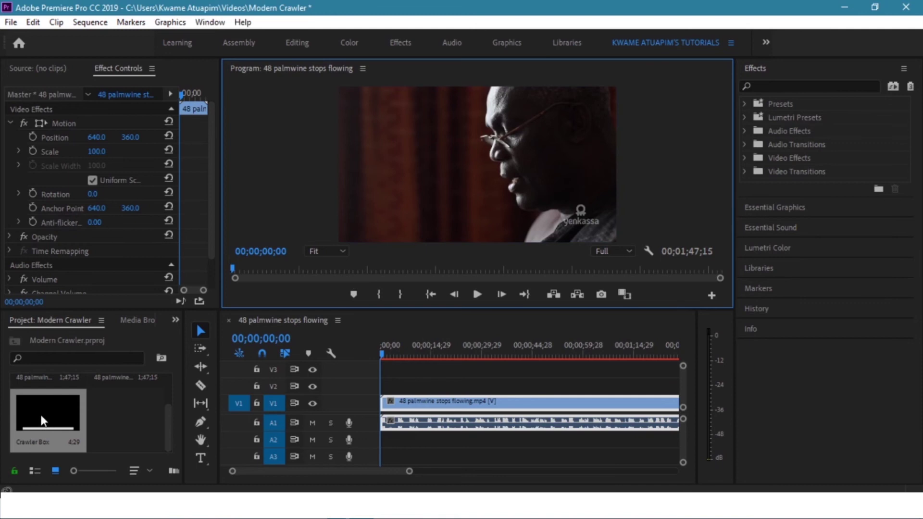
# - Place the Crawler Box title on track V2 at the sequence start and extend it to the end of the video clip
pyautogui.moveTo(42, 421); pyautogui.dragTo(377, 389)
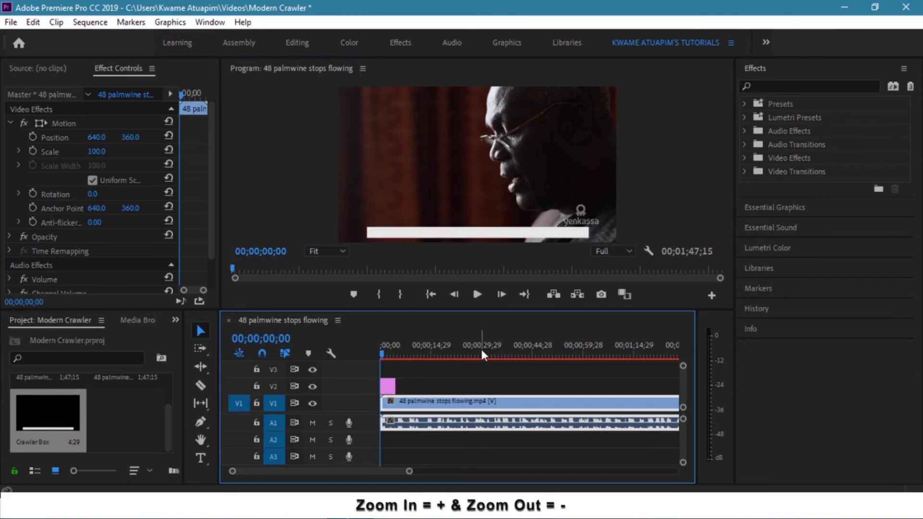
pyautogui.press('-')
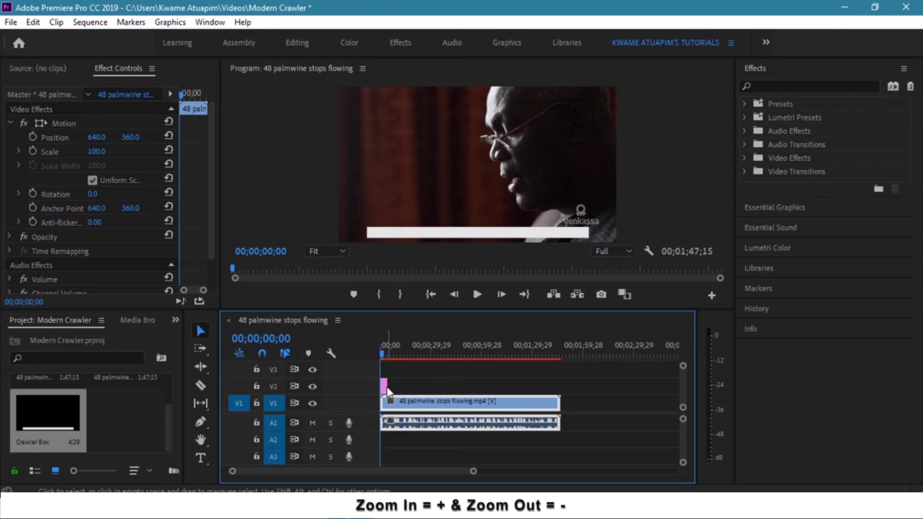
pyautogui.press('=')
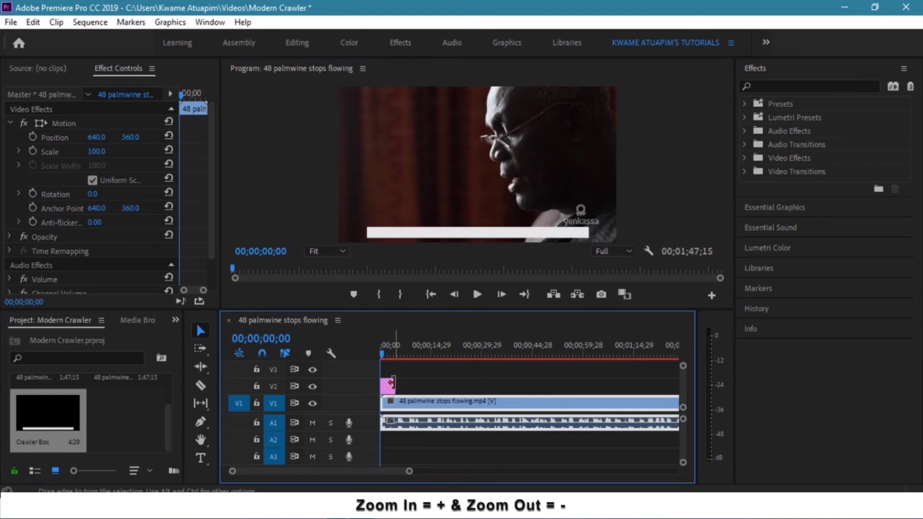
pyautogui.moveTo(392, 383); pyautogui.dragTo(556, 386)
pyautogui.press('-')
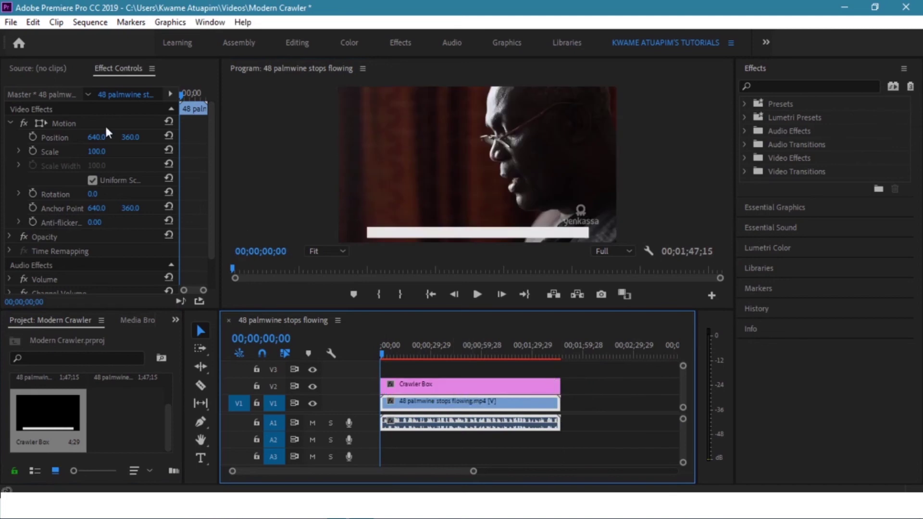
# - Create a second legacy title named Scrolling Text with the default video settings
pyautogui.click(11, 22)
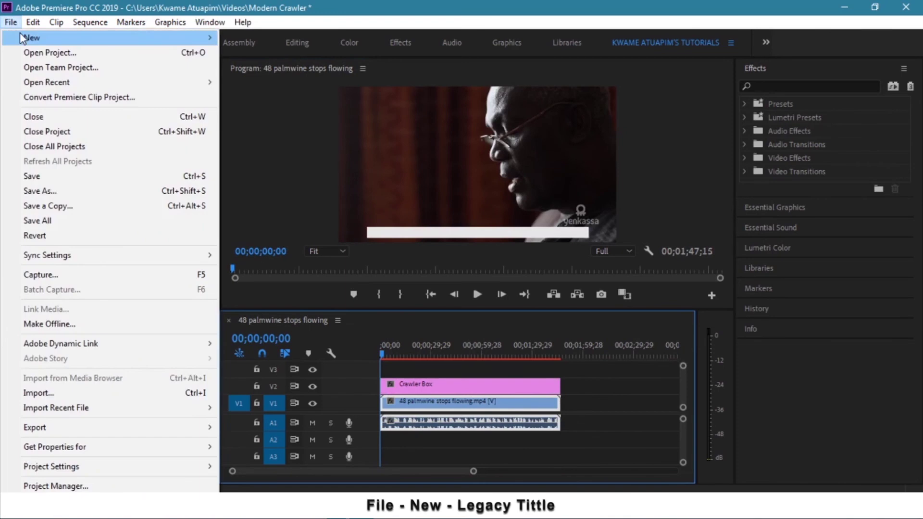
pyautogui.moveTo(27, 37)
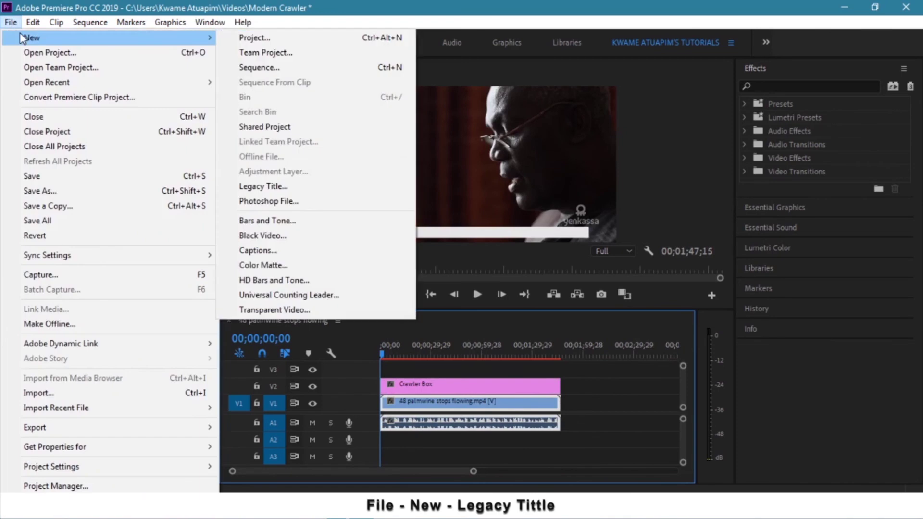
pyautogui.click(330, 187)
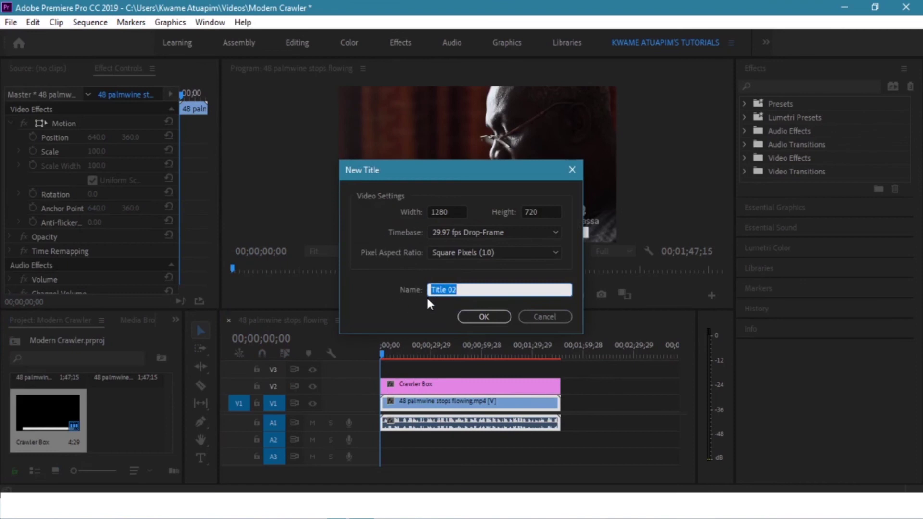
pyautogui.write('Scrolling Text')
pyautogui.click(484, 316)
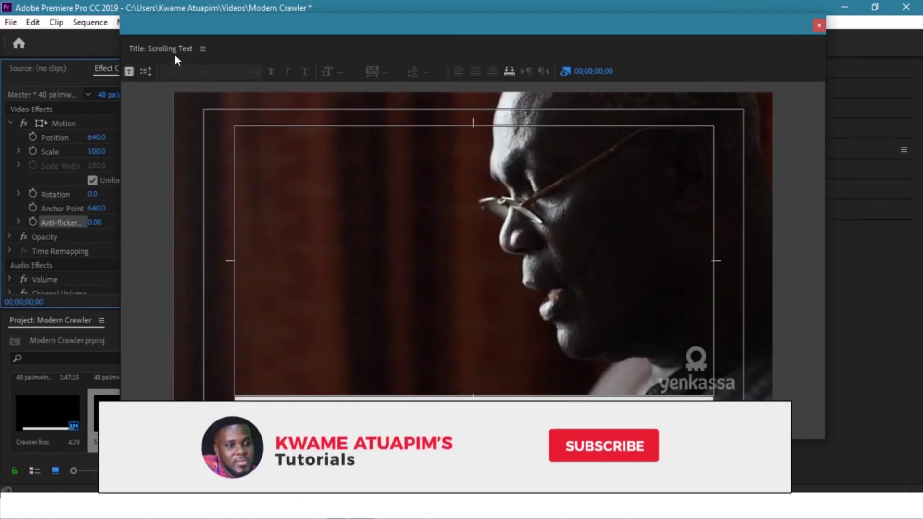
# - Display the title tools and the Legacy Title Properties for the Scrolling Text title
pyautogui.click(202, 49)
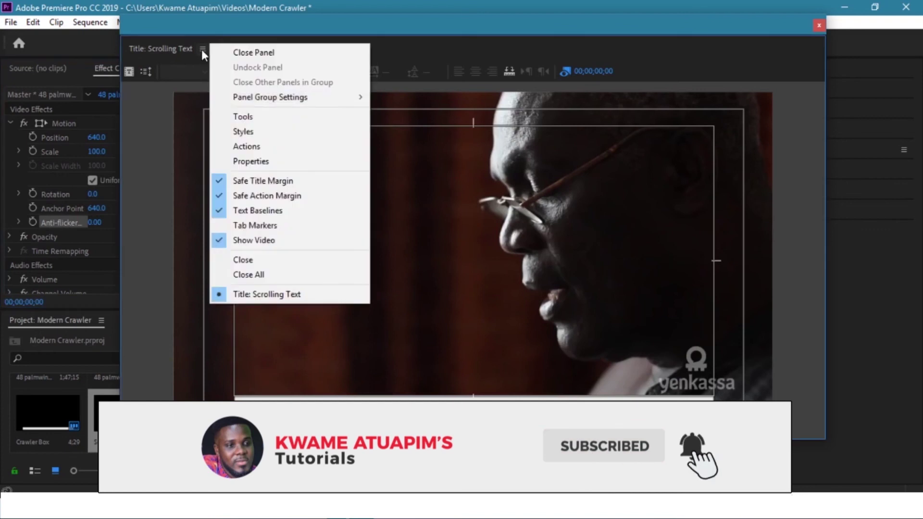
pyautogui.click(235, 117)
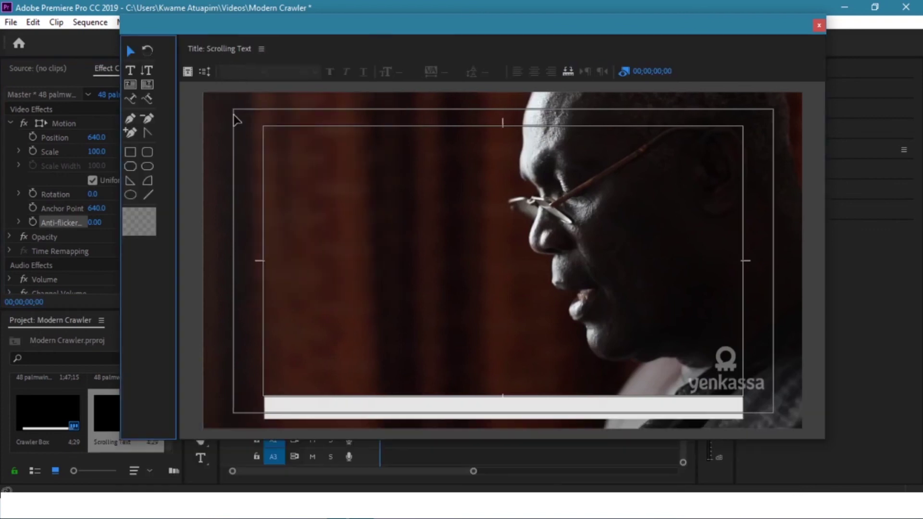
pyautogui.click(260, 49)
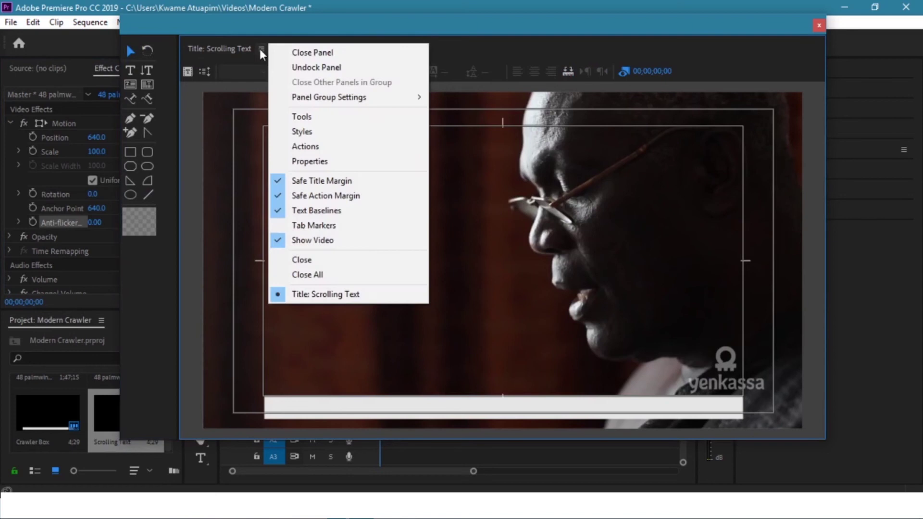
pyautogui.click(306, 162)
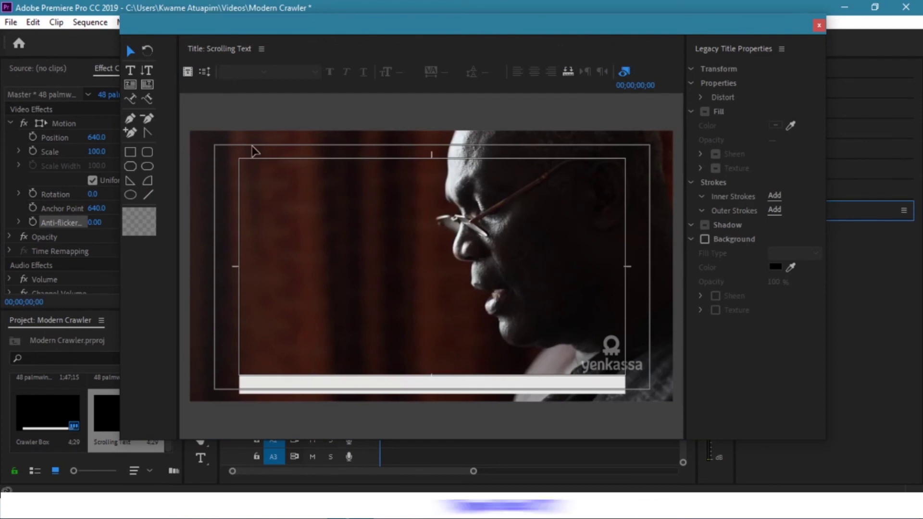
# - Add a long single-line crawler message beginning "You are watching Yenkassa with", continuing with the host's name and a social media follow invitation
pyautogui.click(130, 71)
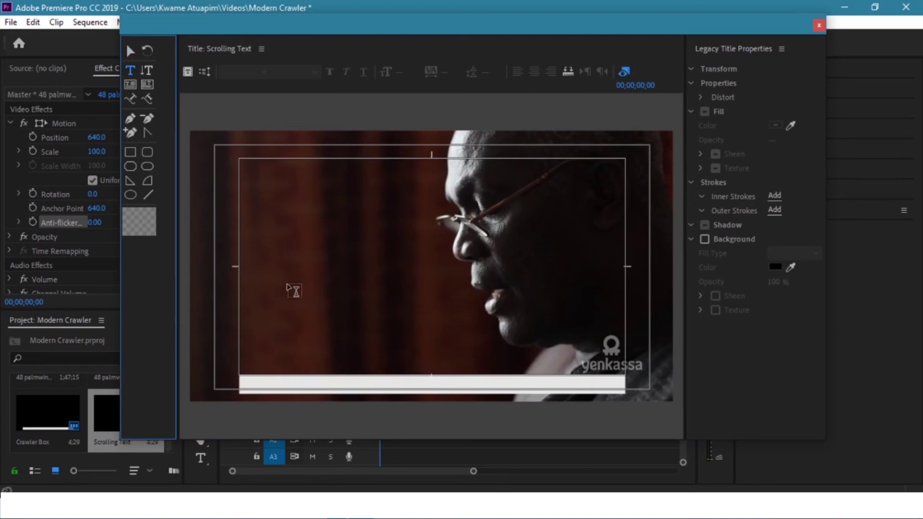
pyautogui.click(288, 283)
pyautogui.write('You are wat')
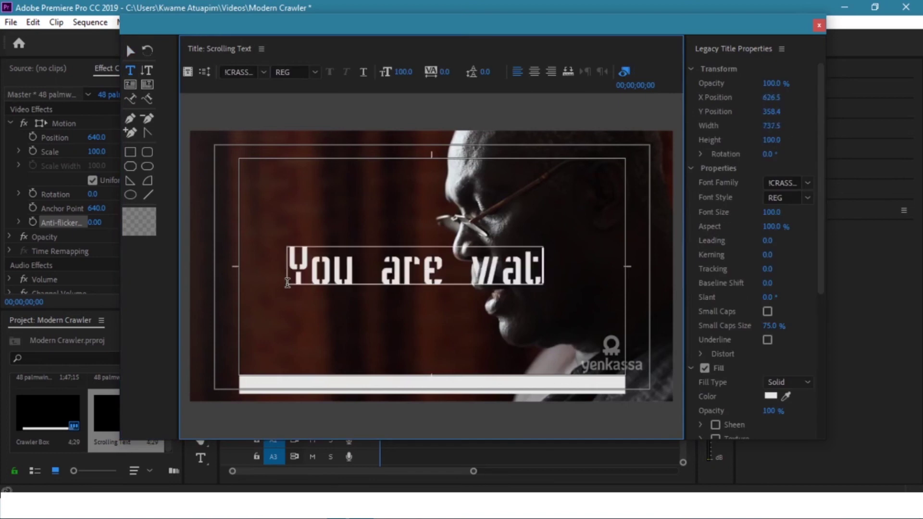
pyautogui.write('ching')
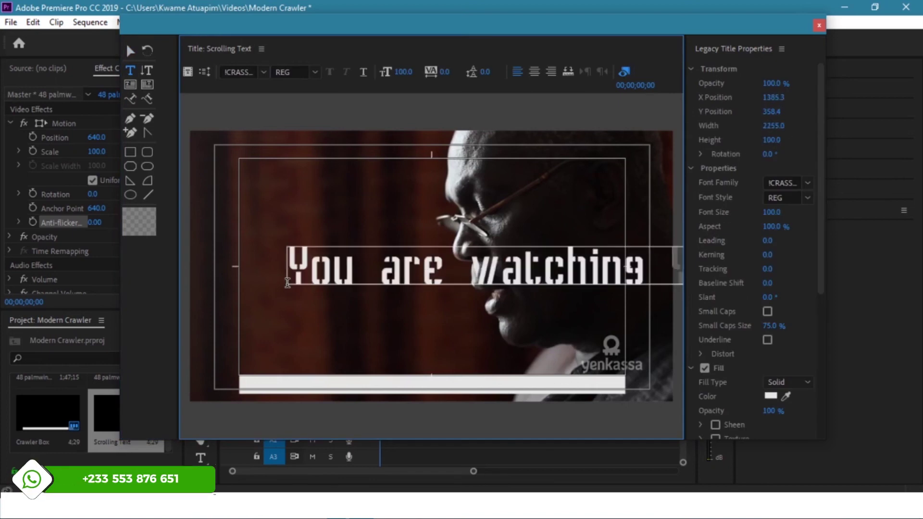
pyautogui.write(' tutorial from Genkassa Tutorials')
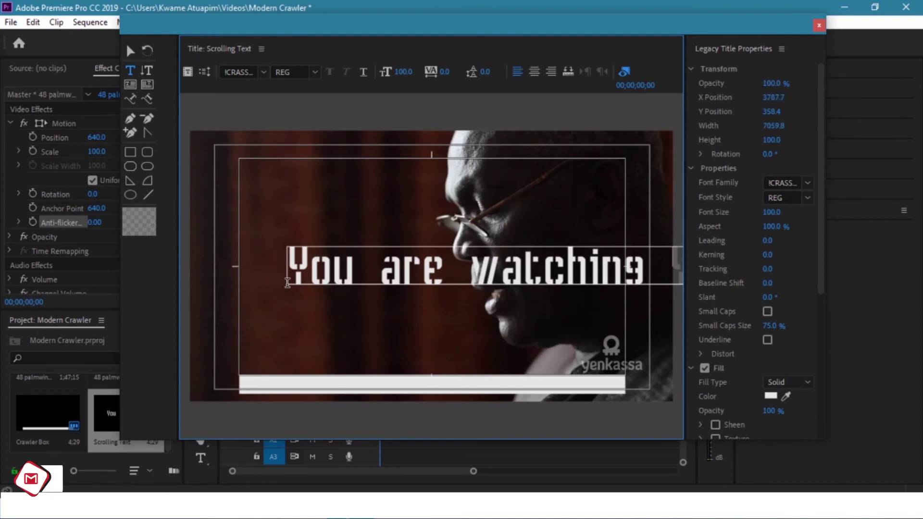
pyautogui.write(' Thanks for watching subscribe')
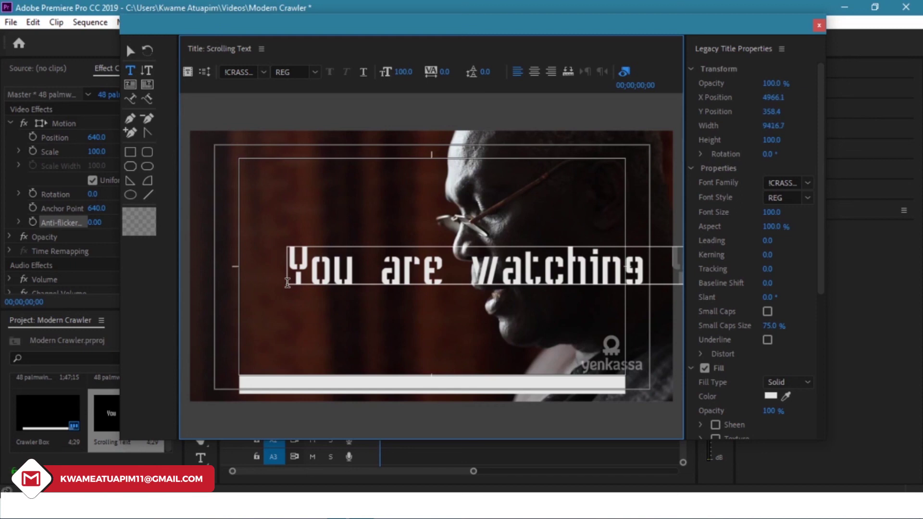
pyautogui.write(' and share with your friends')
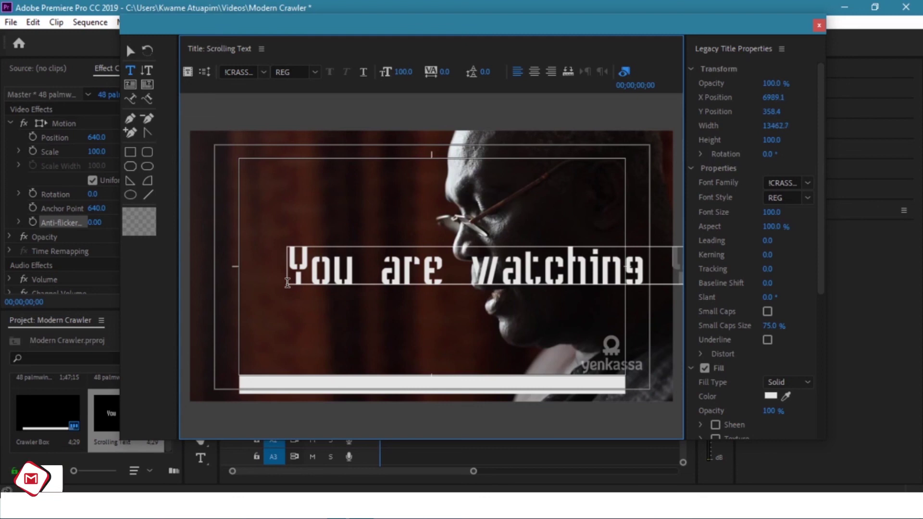
pyautogui.write(' and hit the bell')
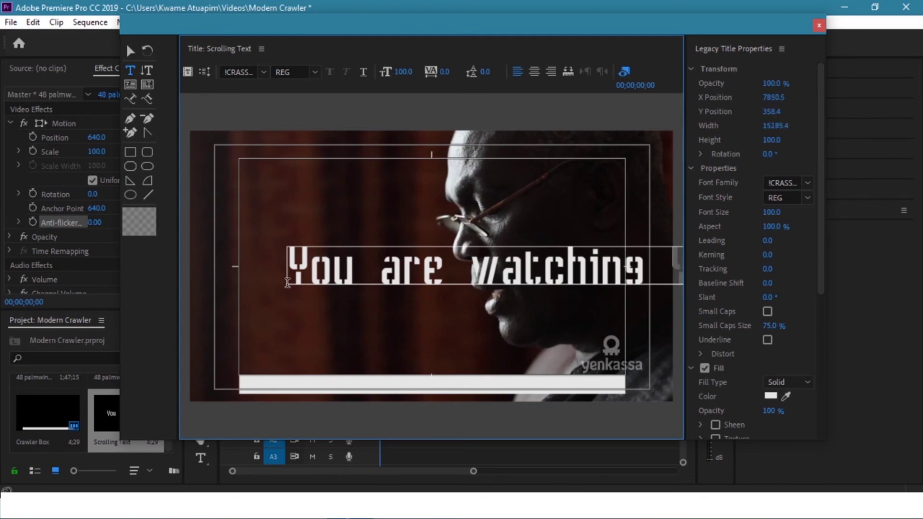
pyautogui.write('con to get noti')
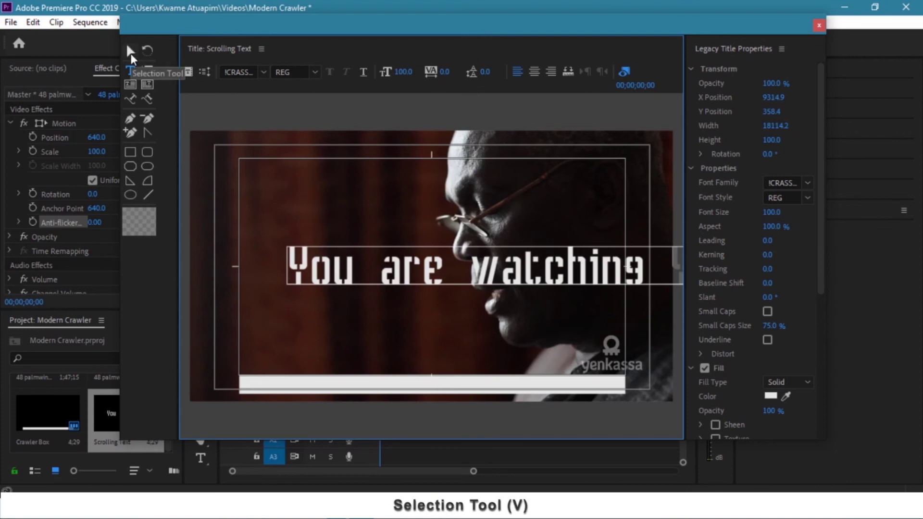
# - Set the crawler text's font size to 40 and its font to Arial Regular
pyautogui.click(131, 51)
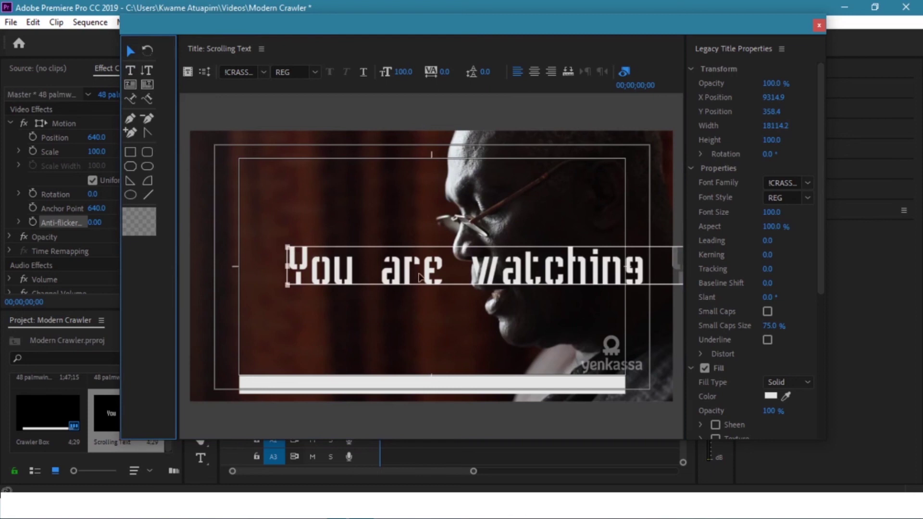
pyautogui.click(409, 69)
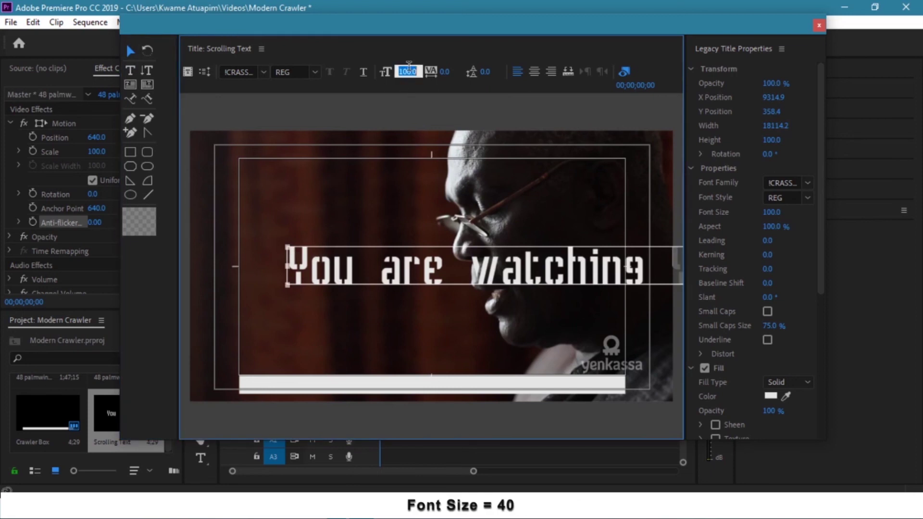
pyautogui.write('40')
pyautogui.press('Return')
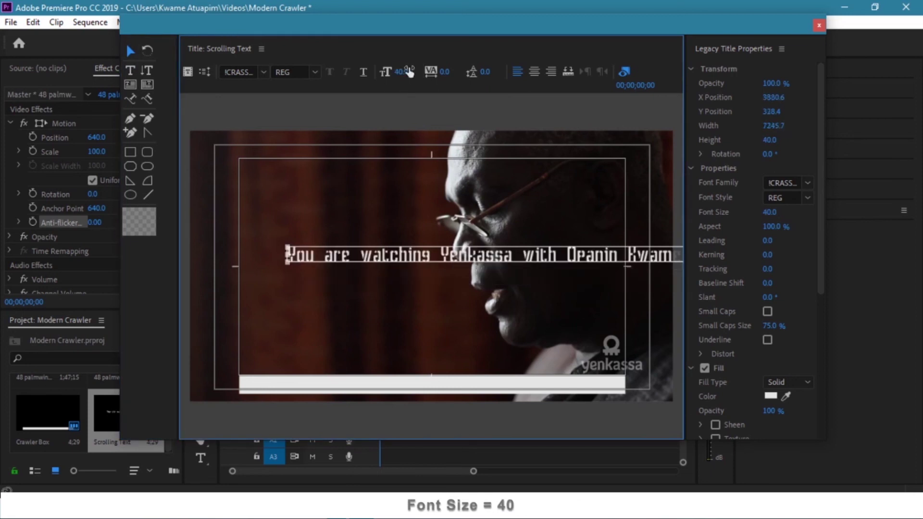
pyautogui.click(255, 74)
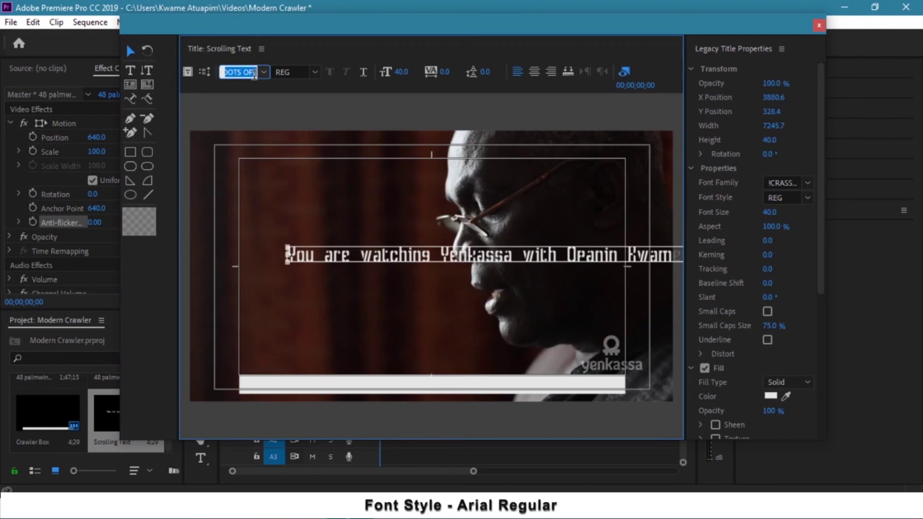
pyautogui.write('Arial')
pyautogui.press('Return')
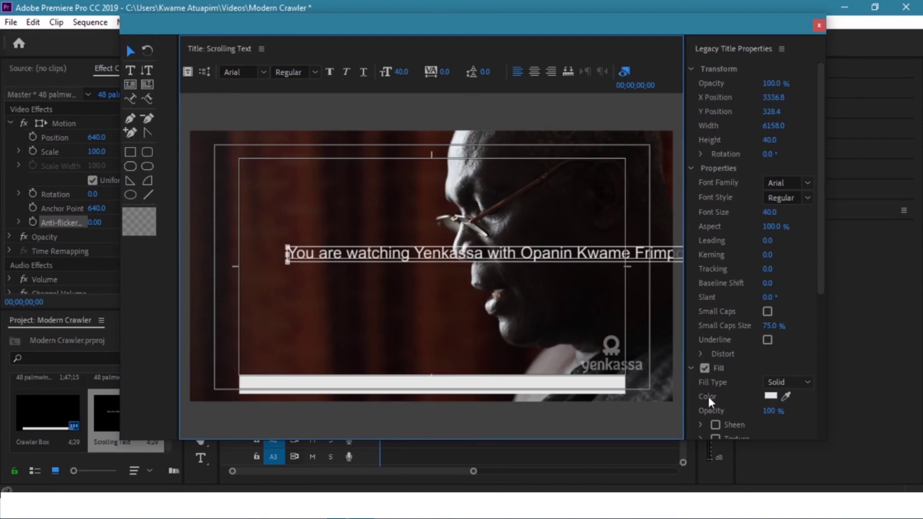
# - Change the crawler text's fill color to black (000000)
pyautogui.click(770, 397)
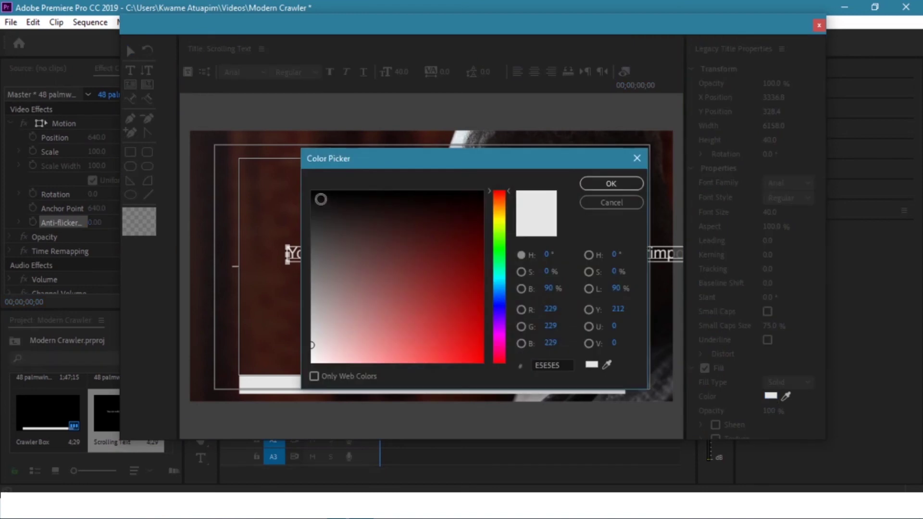
pyautogui.click(312, 192)
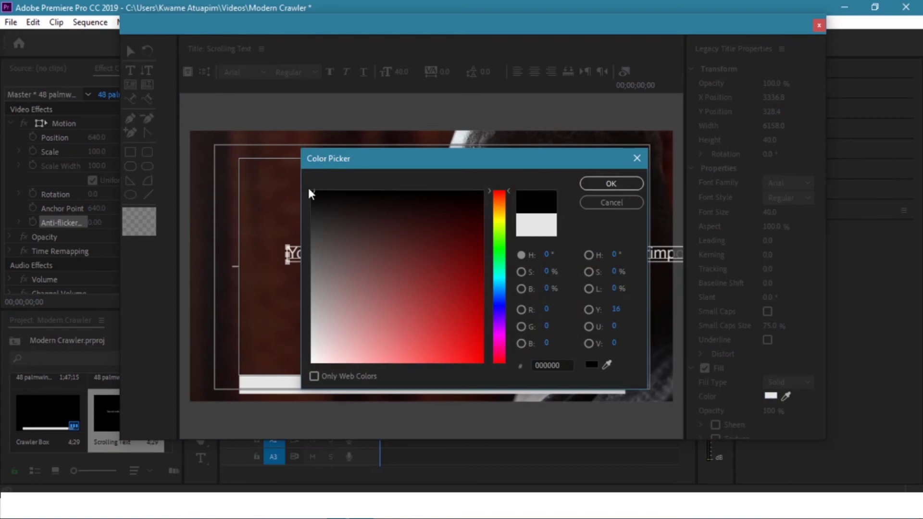
pyautogui.click(599, 185)
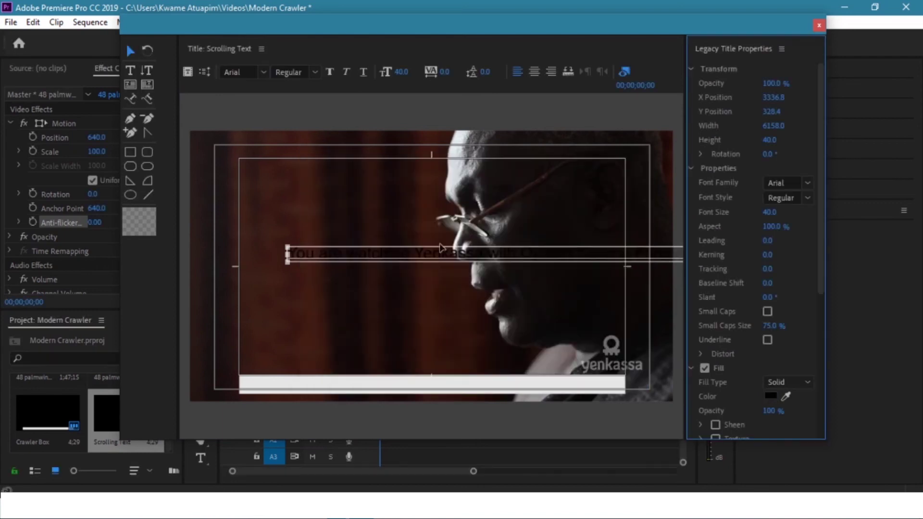
# - Move the crawler text down onto the white bar, with its start near the bar's right end, at about X 4110, Y 678
pyautogui.moveTo(448, 255); pyautogui.dragTo(478, 342)
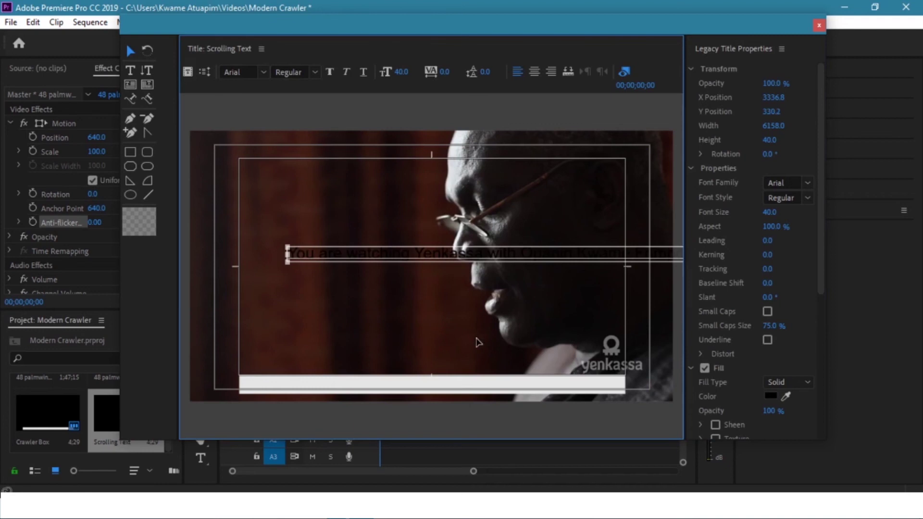
pyautogui.moveTo(514, 381); pyautogui.dragTo(676, 386)
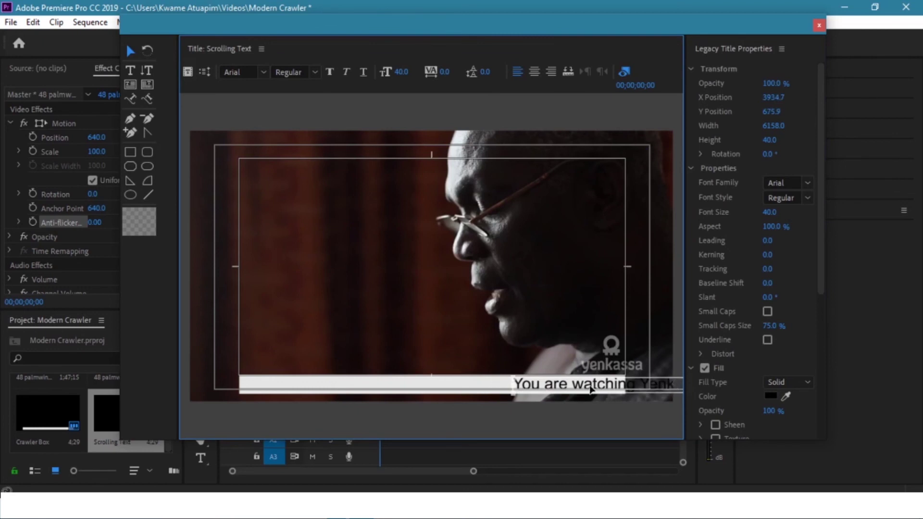
pyautogui.moveTo(593, 390); pyautogui.dragTo(657, 390)
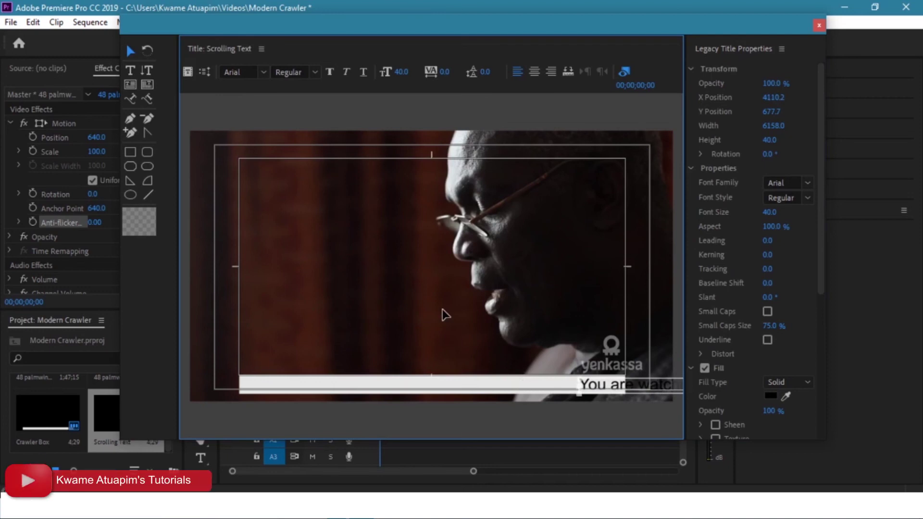
# - Set the Scrolling Text title's type to Crawl Left in the roll/crawl options
pyautogui.click(204, 73)
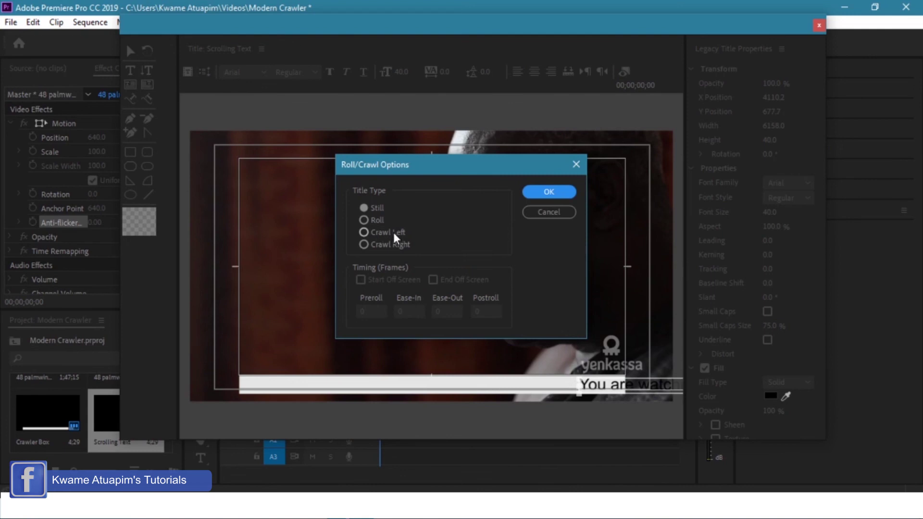
pyautogui.click(363, 231)
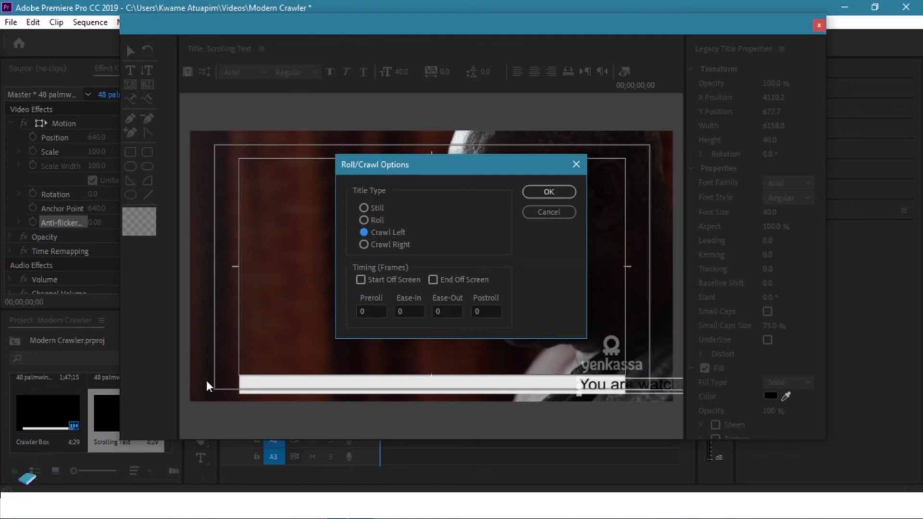
pyautogui.click(549, 191)
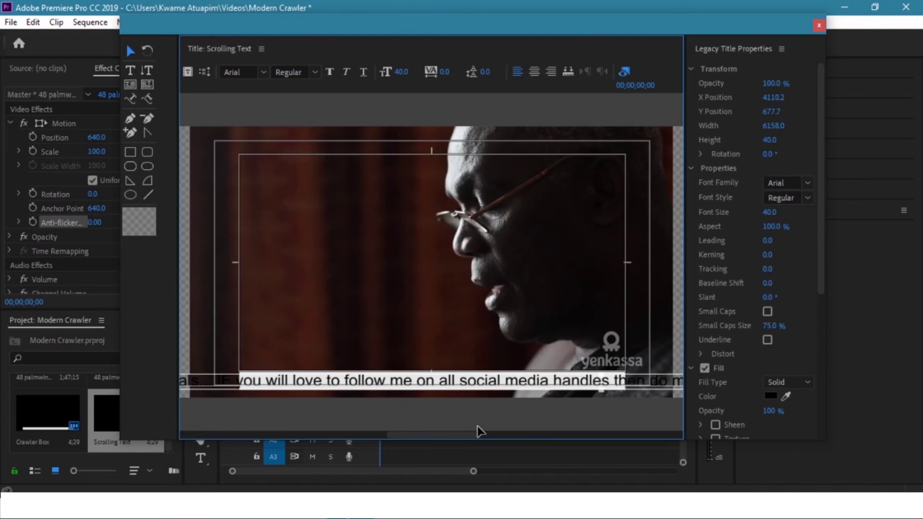
# - Move the start of the crawler text just past the bar's right end, at about X 4239, Y 674, and close the title editor
pyautogui.moveTo(465, 434); pyautogui.dragTo(247, 443)
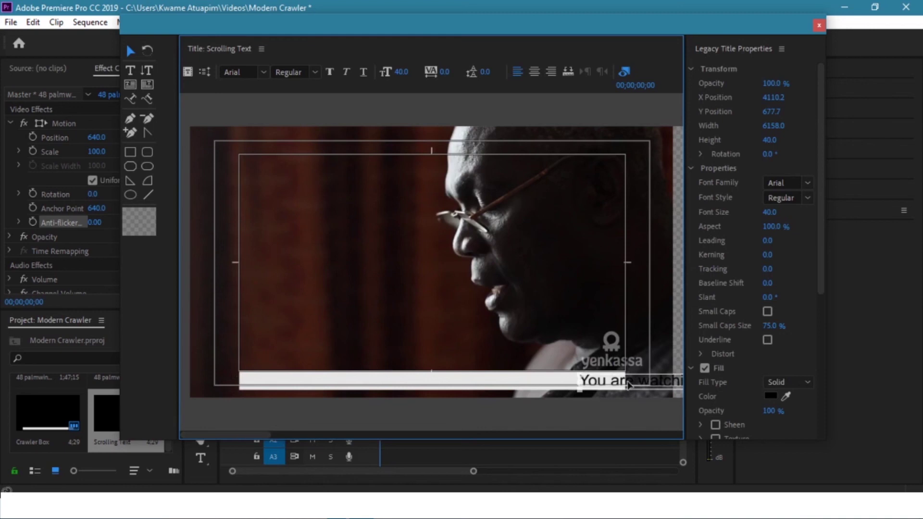
pyautogui.moveTo(628, 383); pyautogui.dragTo(678, 383)
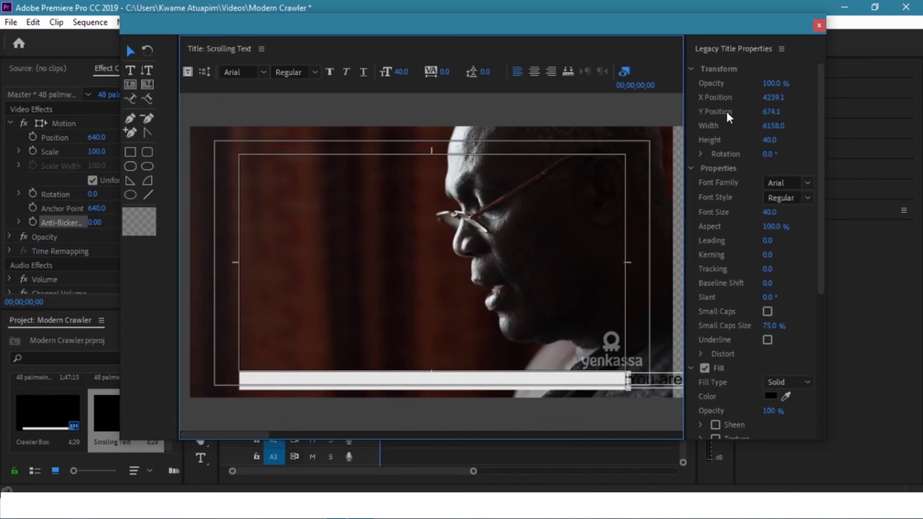
pyautogui.click(818, 26)
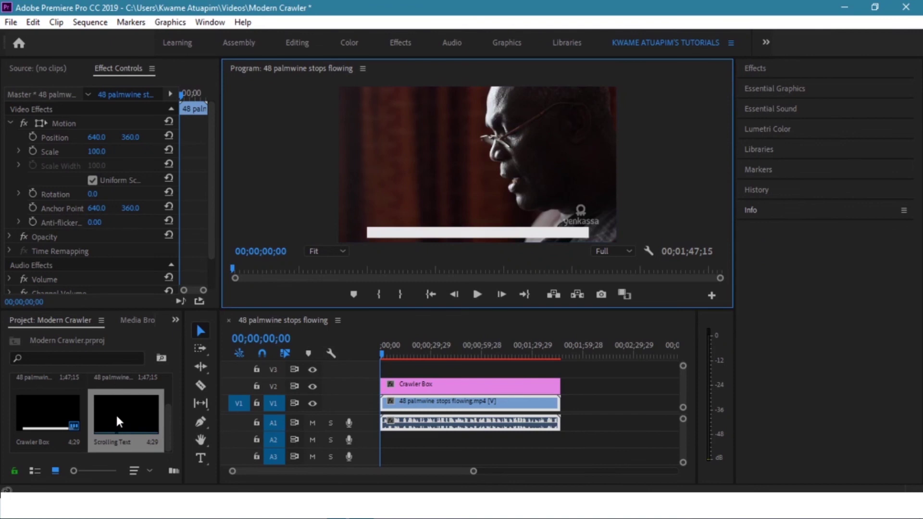
# - Place the Scrolling Text title on track V3 from the sequence start to about 1 min 5 s, and make the timeline area taller
pyautogui.moveTo(115, 413); pyautogui.dragTo(490, 371)
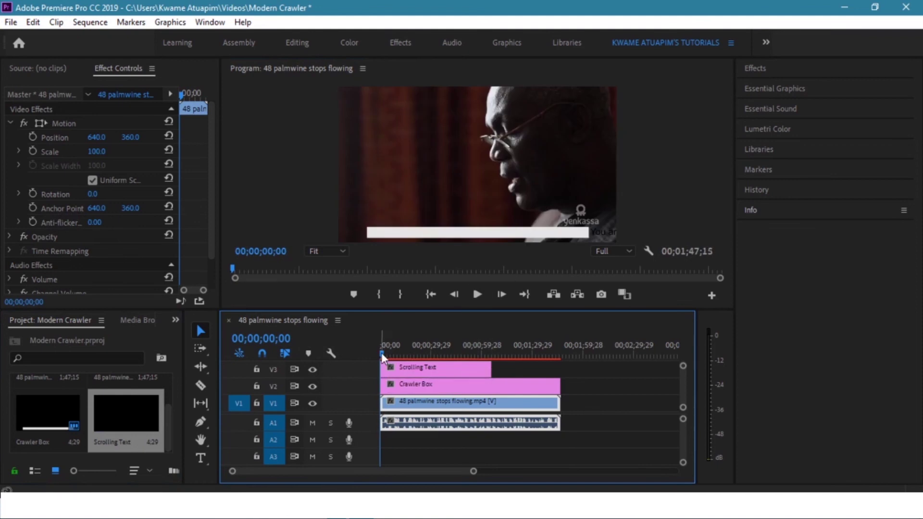
pyautogui.moveTo(381, 353)
pyautogui.mouseDown()
pyautogui.moveTo(406, 354)
pyautogui.moveTo(380, 356)
pyautogui.mouseUp()
pyautogui.moveTo(431, 308); pyautogui.dragTo(430, 287)
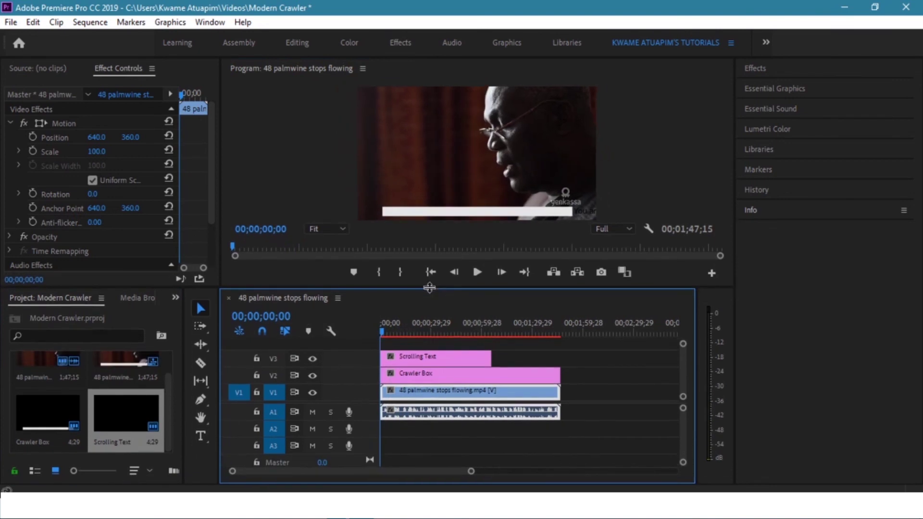
# - Create a third legacy title named Info with the default video settings
pyautogui.click(11, 22)
pyautogui.moveTo(17, 38)
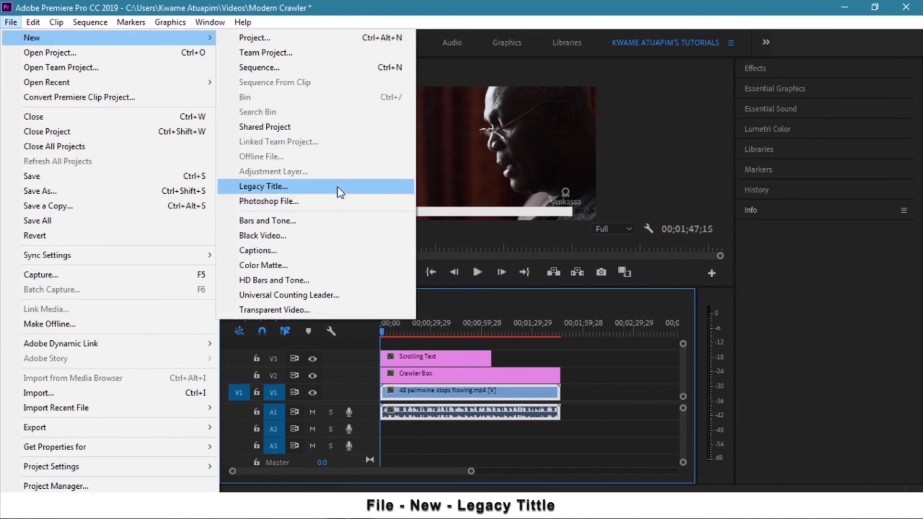
pyautogui.click(336, 189)
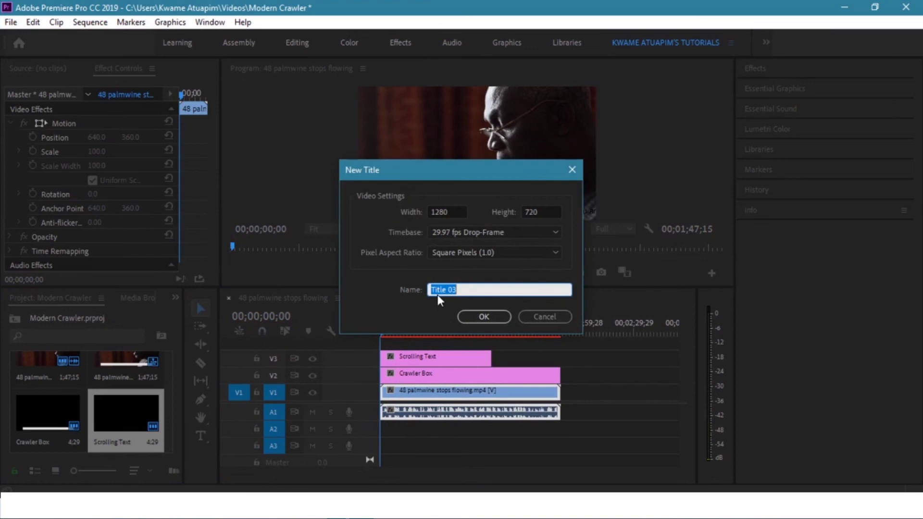
pyautogui.write('Info')
pyautogui.click(481, 316)
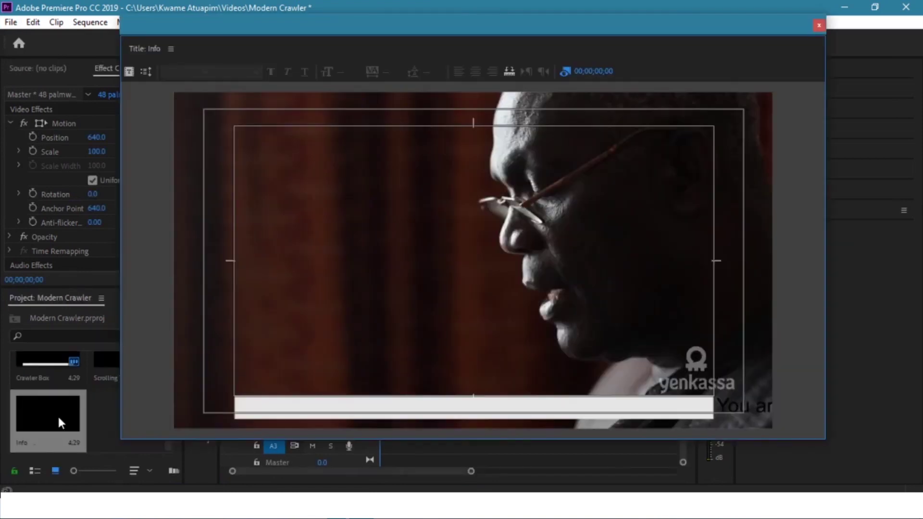
# - Display the title tools in a narrow strip and the Legacy Title Properties for the Info title
pyautogui.click(171, 49)
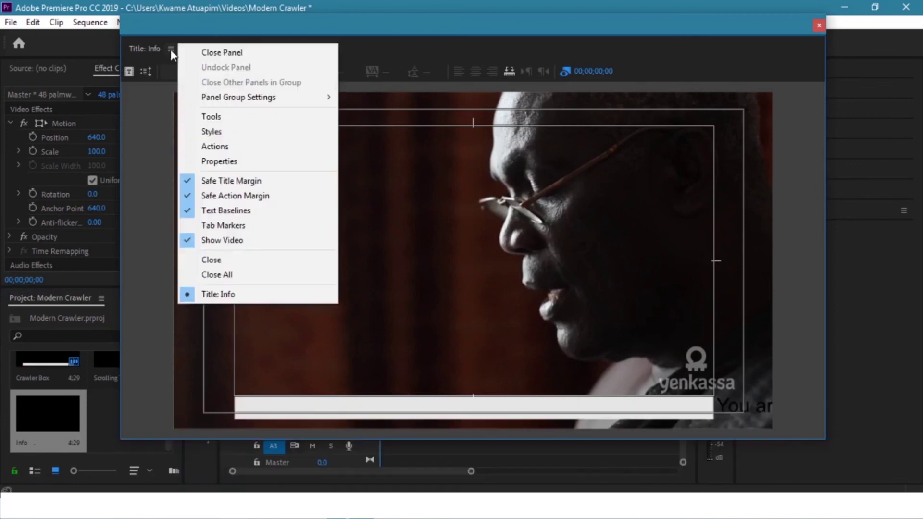
pyautogui.click(212, 116)
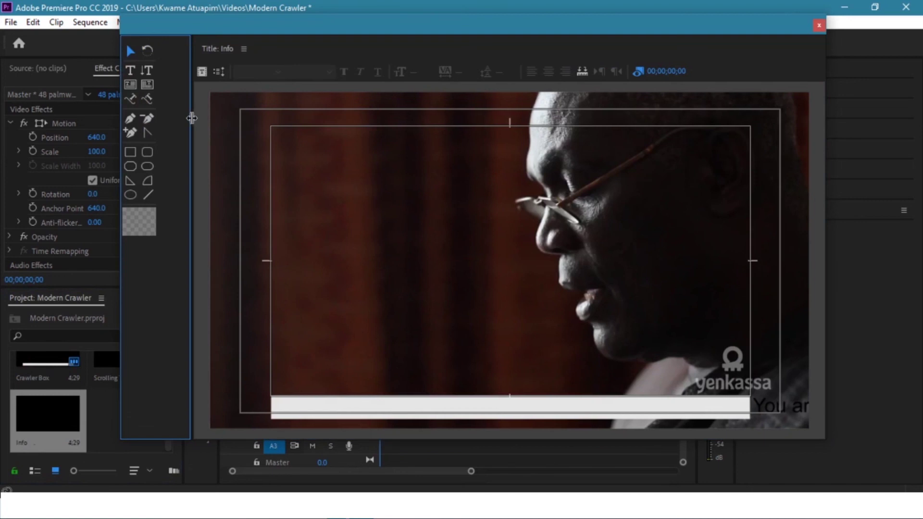
pyautogui.moveTo(192, 118); pyautogui.dragTo(170, 118)
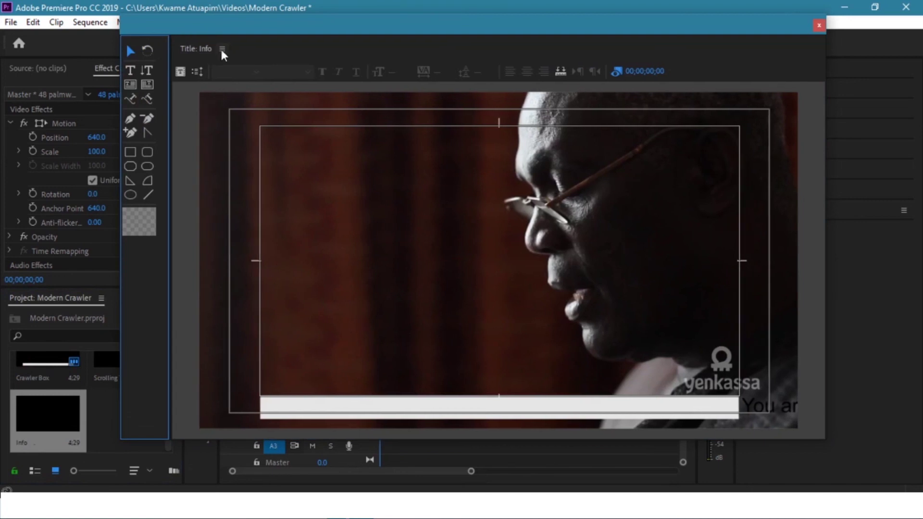
pyautogui.click(221, 49)
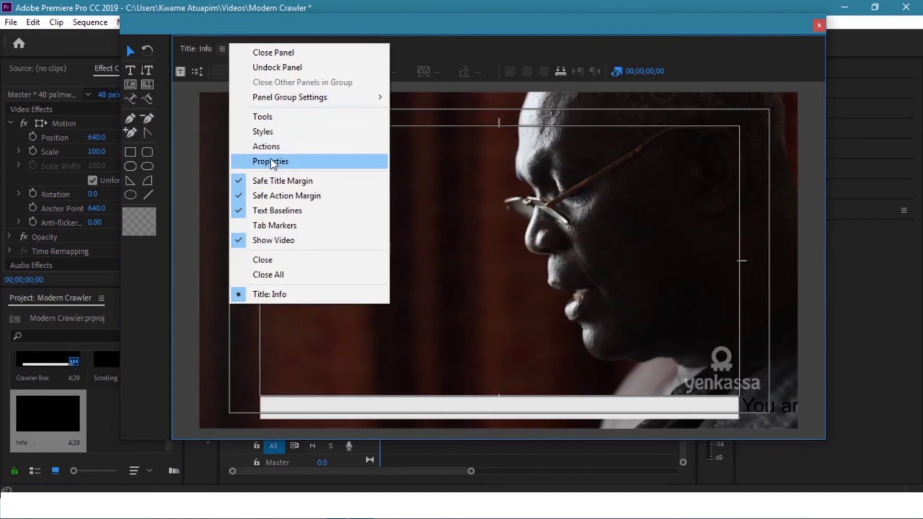
pyautogui.click(274, 162)
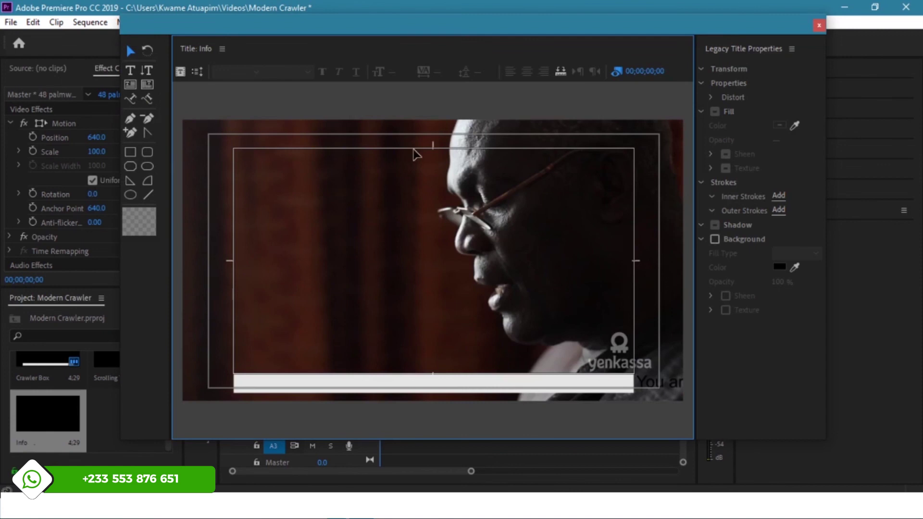
# - Draw a rectangle about 112 wide and 49 high over the left end of the white bar and fill it with black (000000)
pyautogui.click(131, 151)
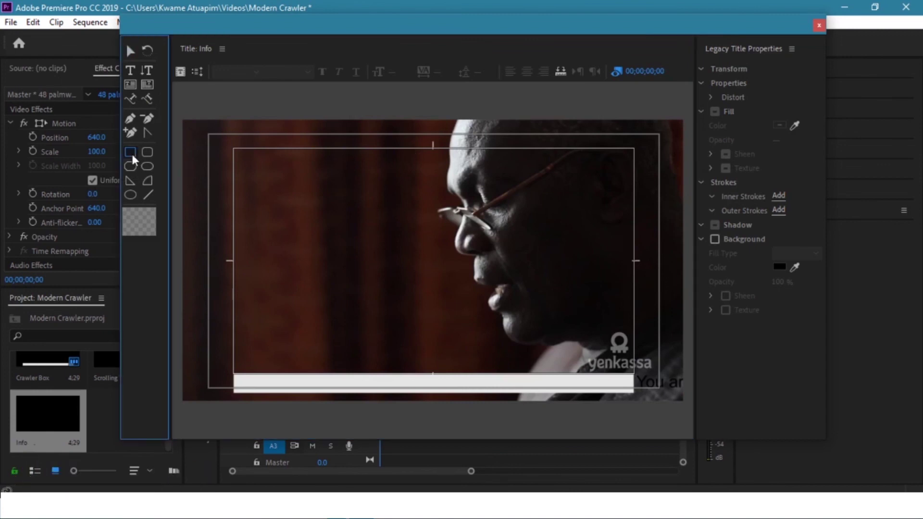
pyautogui.moveTo(233, 369); pyautogui.dragTo(276, 393)
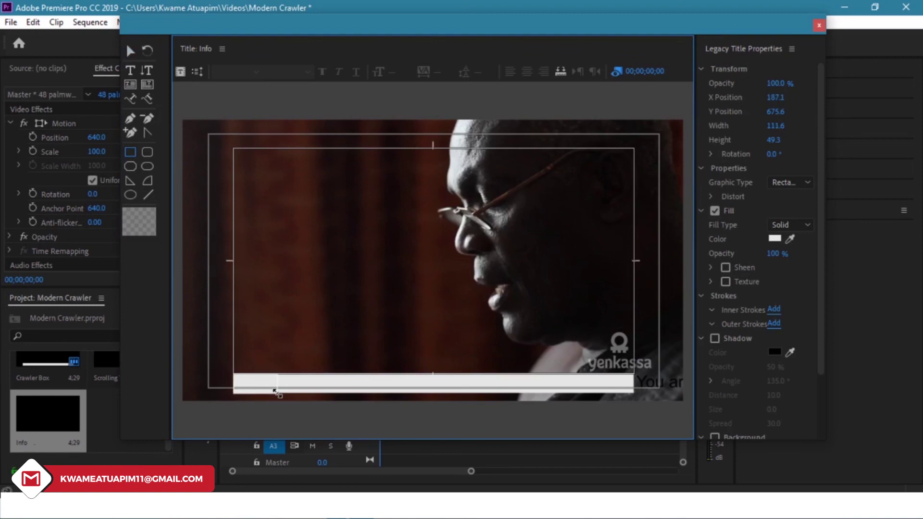
pyautogui.click(774, 239)
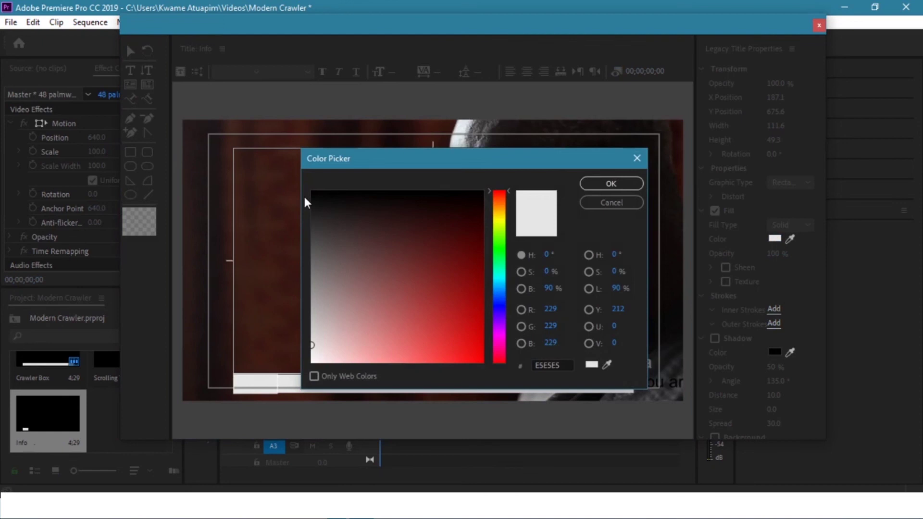
pyautogui.moveTo(313, 194); pyautogui.dragTo(309, 184)
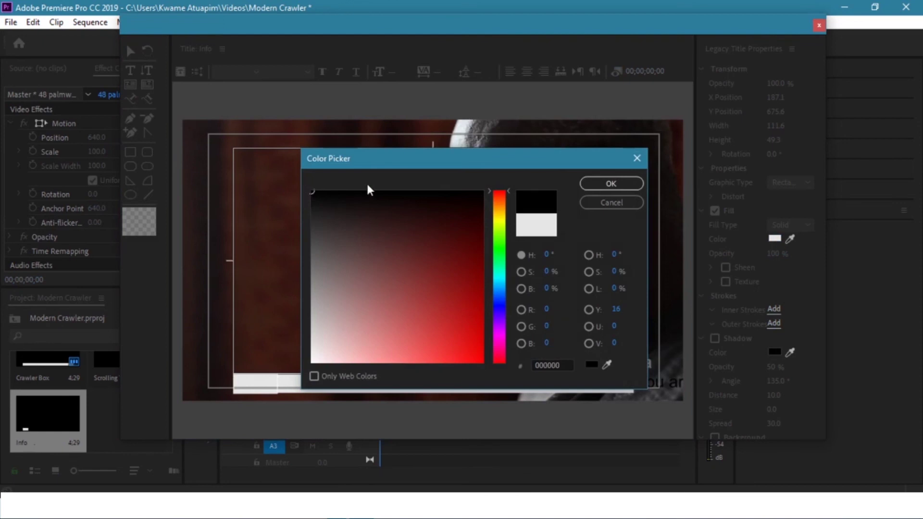
pyautogui.click(610, 184)
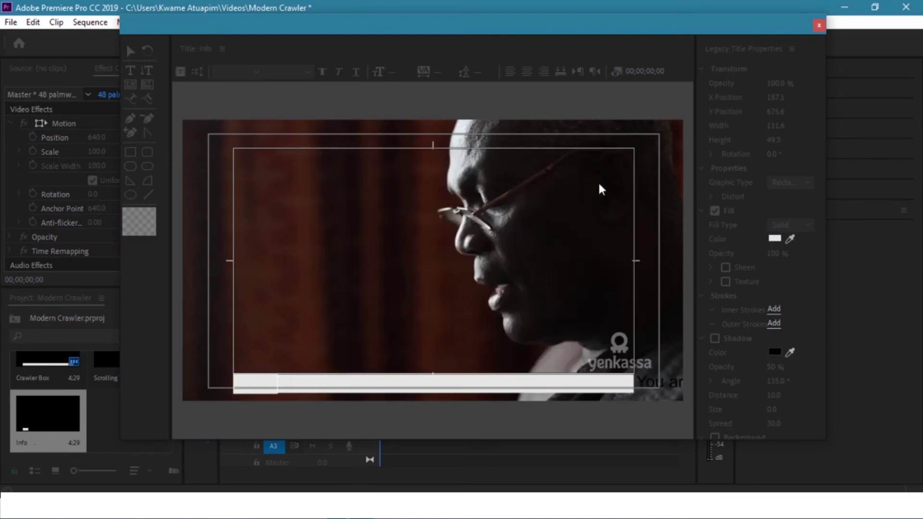
# - Stretch the black rectangle's top edge up to the bar's upper edge, making it about 51 high, and deselect it
pyautogui.click(128, 48)
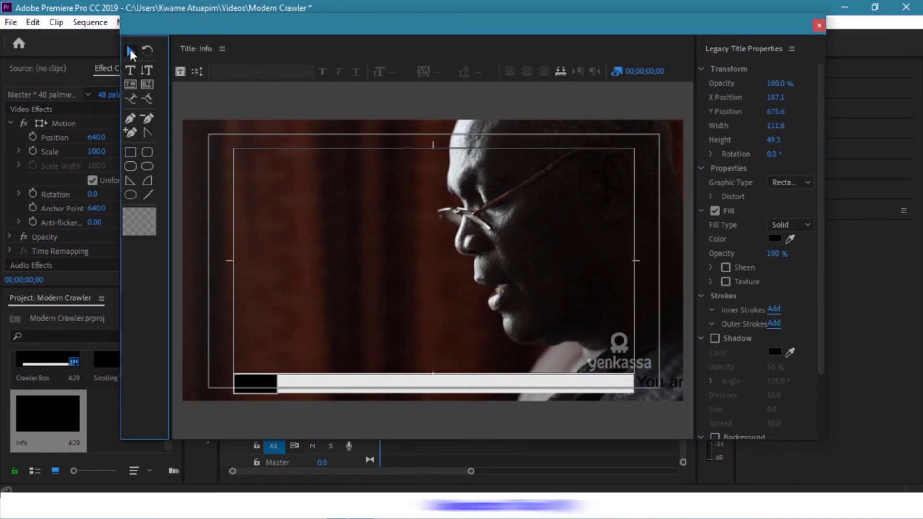
pyautogui.click(291, 353)
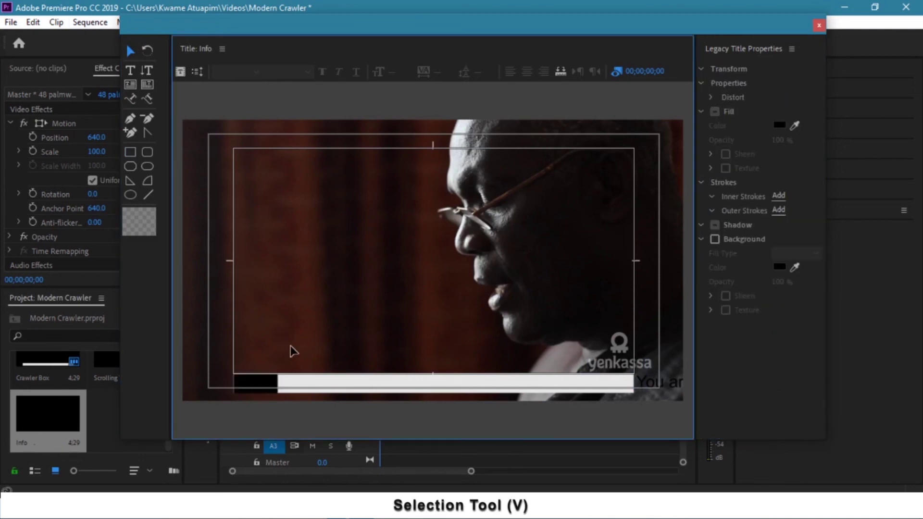
pyautogui.click(255, 390)
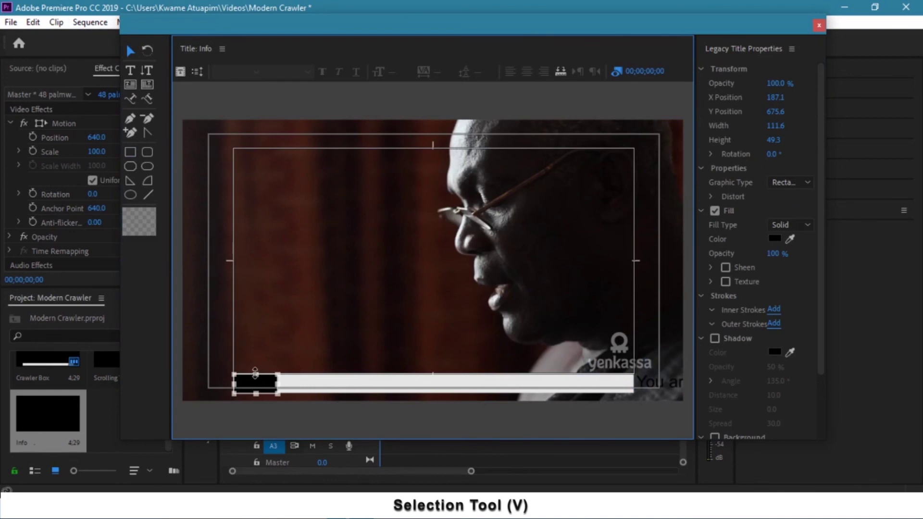
pyautogui.moveTo(256, 373); pyautogui.dragTo(255, 372)
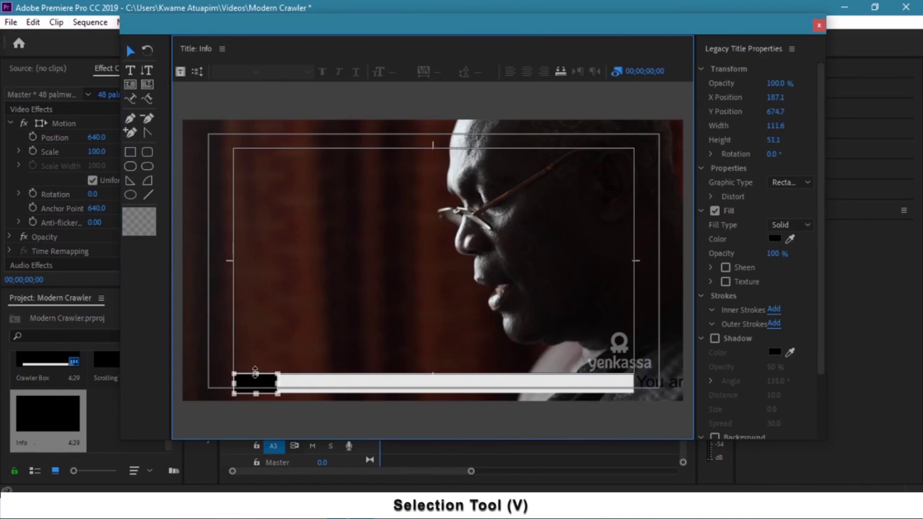
pyautogui.click(290, 356)
pyautogui.click(266, 384)
pyautogui.click(309, 364)
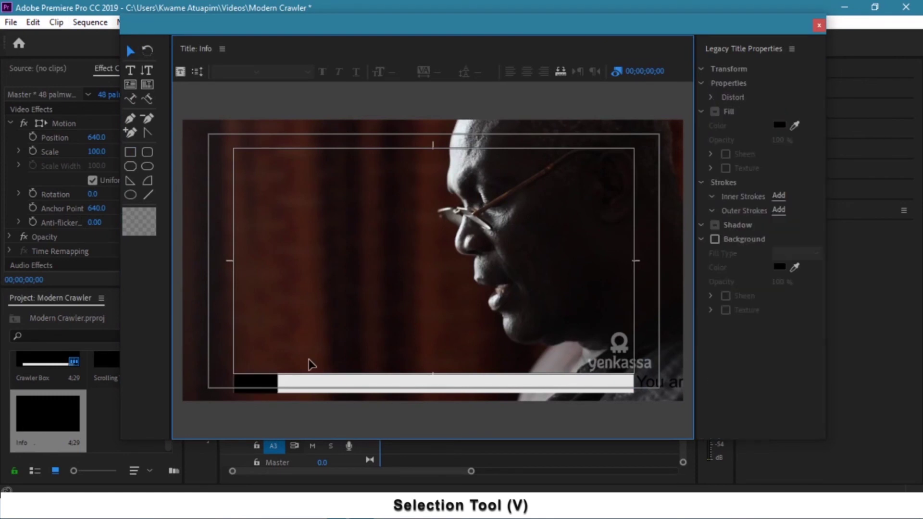
# - Add the text INFO in capitals on an empty area of the title above the bar
pyautogui.click(131, 72)
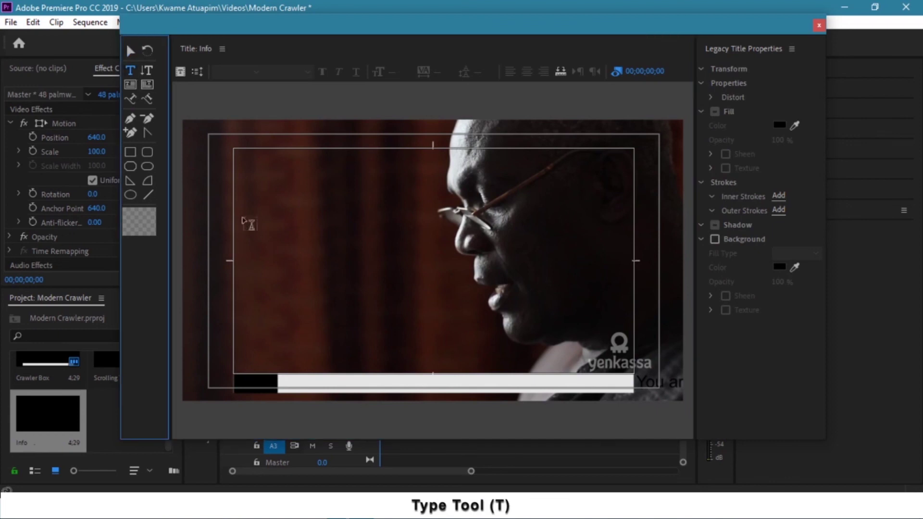
pyautogui.click(292, 307)
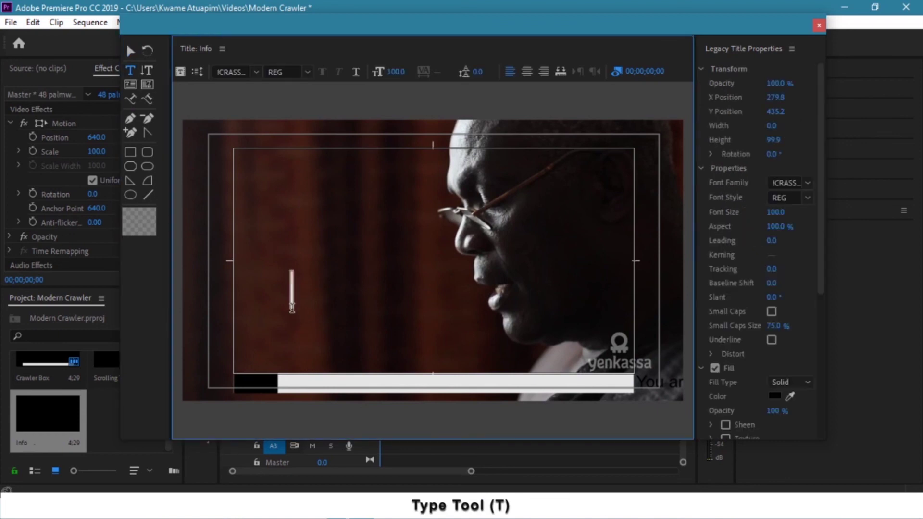
pyautogui.write('IN')
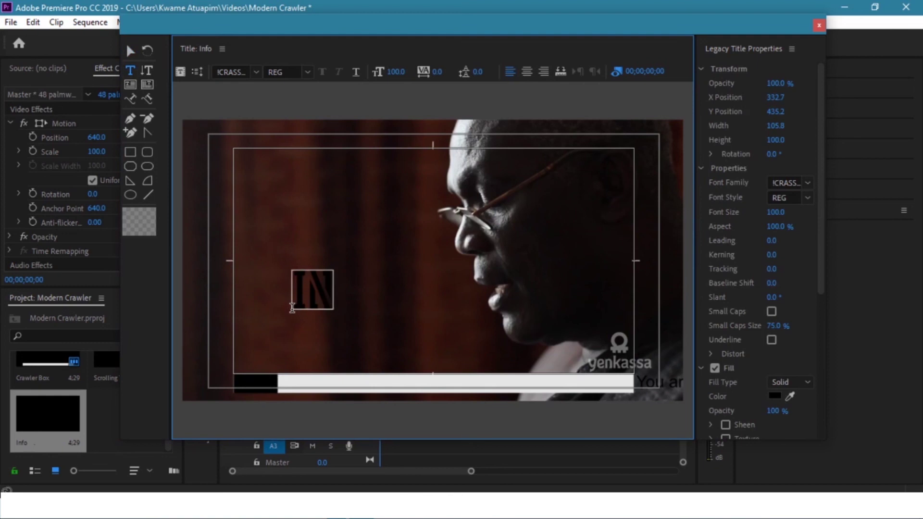
pyautogui.write('F')
pyautogui.press('capslock')
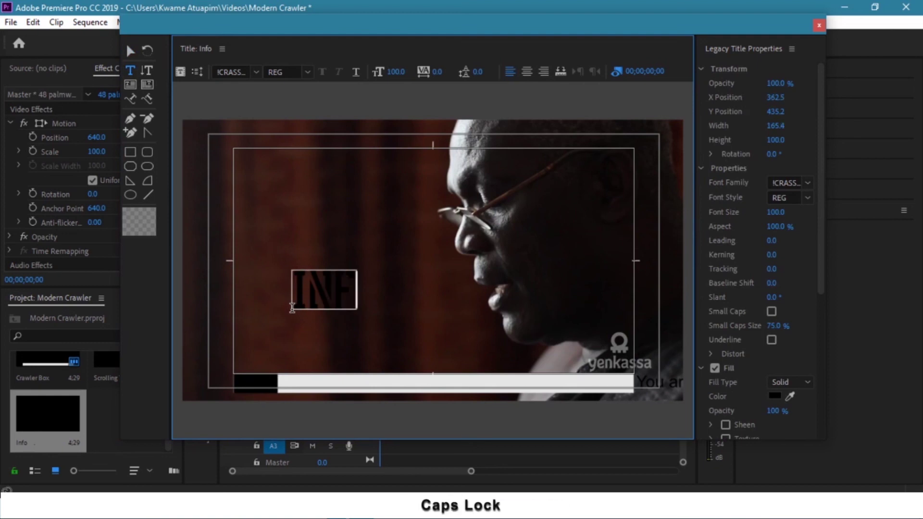
pyautogui.write('O')
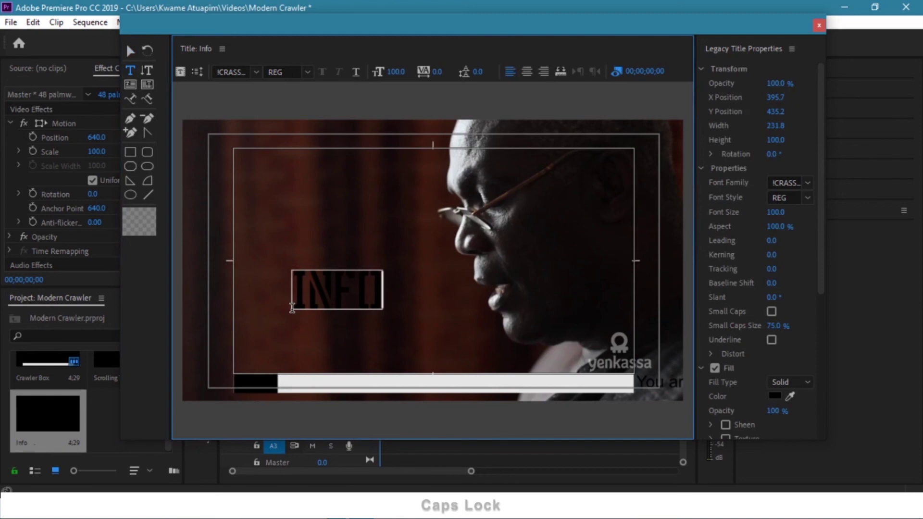
# - Set the INFO text to Arial Bold with a font size of 40
pyautogui.click(129, 53)
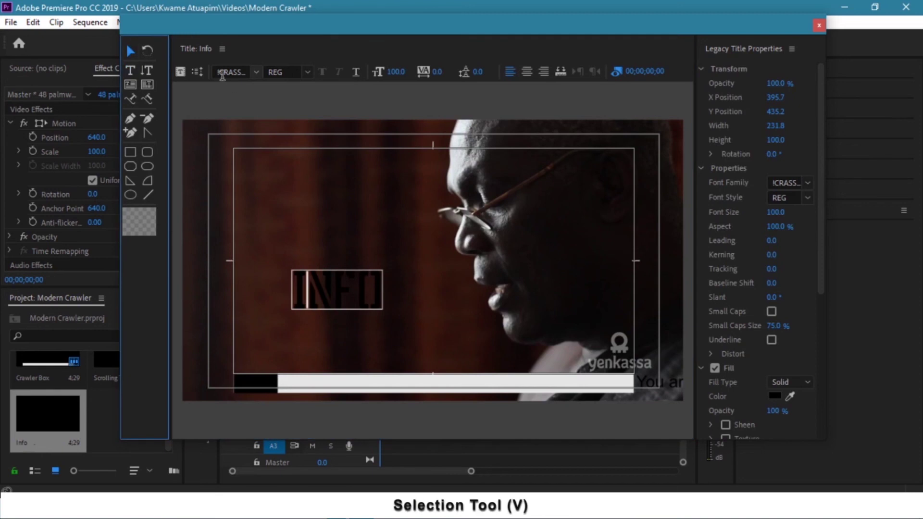
pyautogui.click(245, 71)
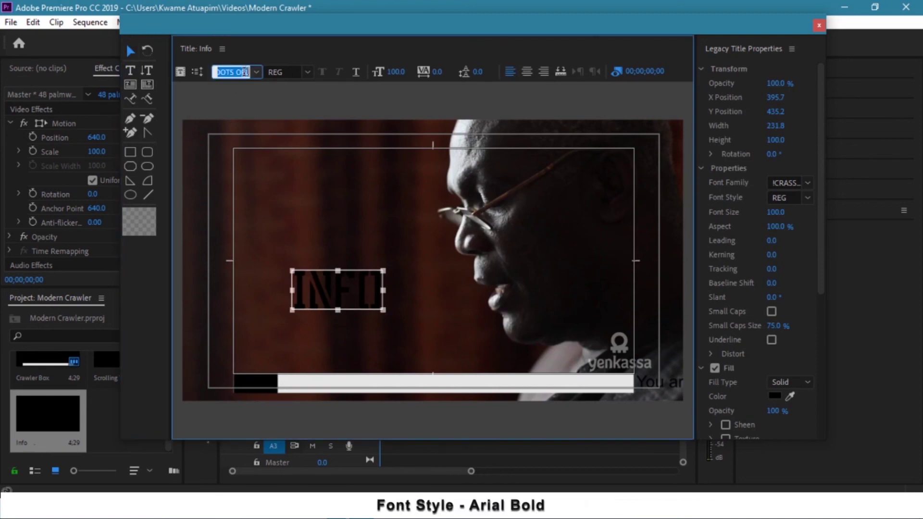
pyautogui.write('Arial')
pyautogui.press('Return')
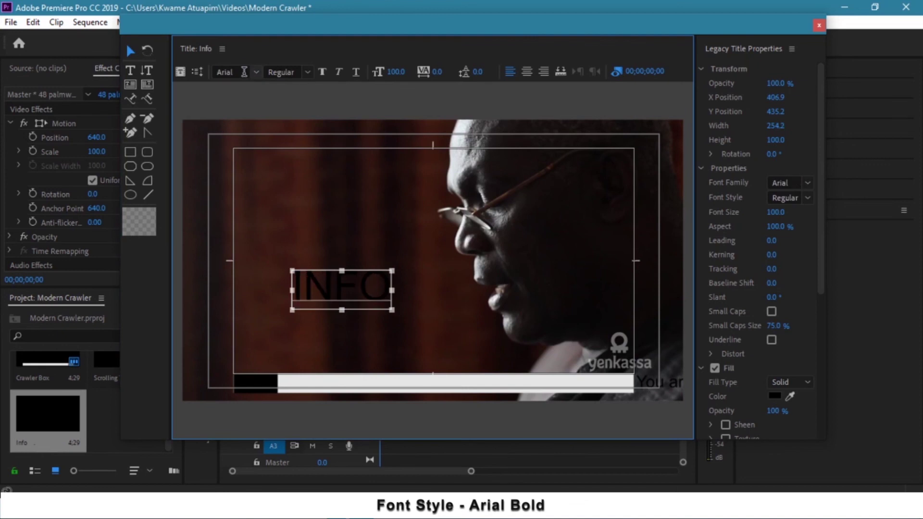
pyautogui.click(307, 71)
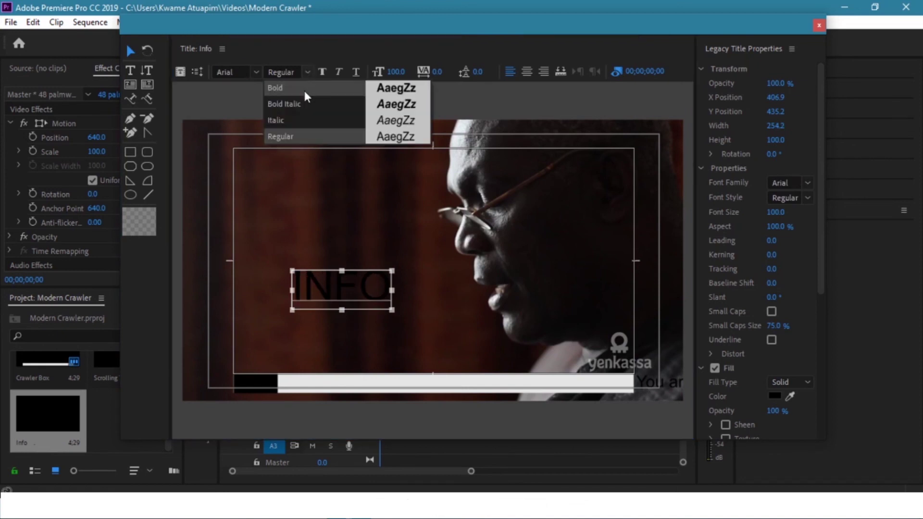
pyautogui.click(304, 89)
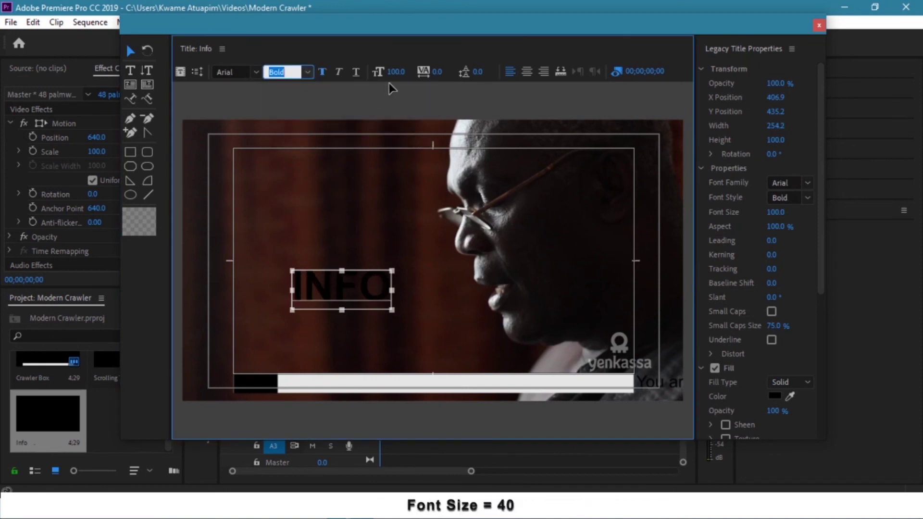
pyautogui.click(401, 71)
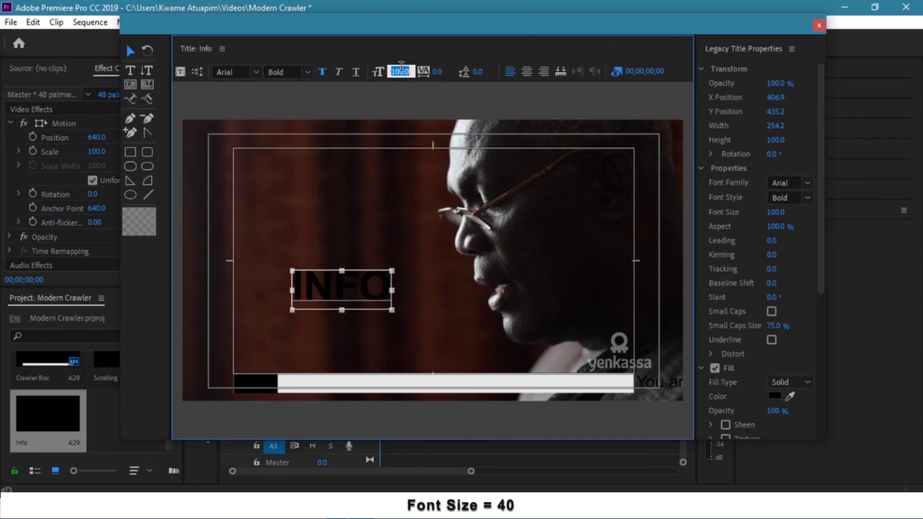
pyautogui.write('40')
pyautogui.press('Return')
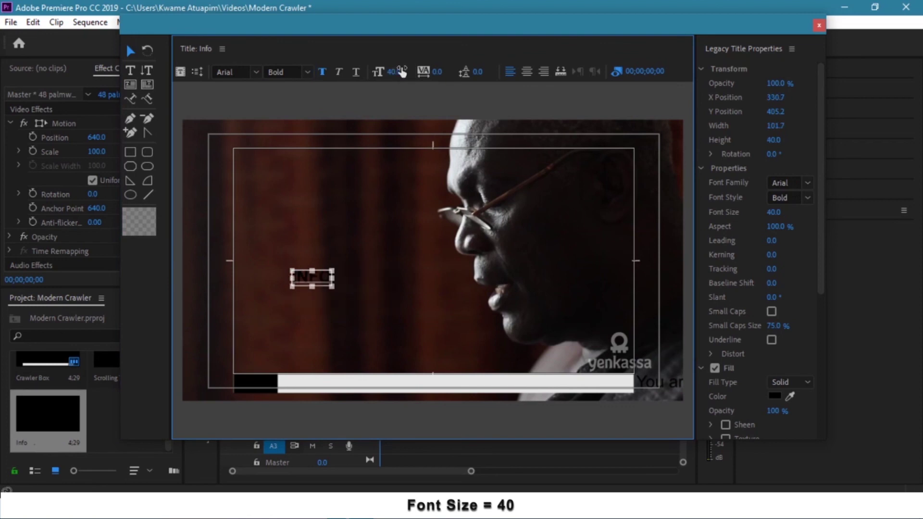
# - Set the INFO text's fill color to white (FFFFFF)
pyautogui.click(774, 397)
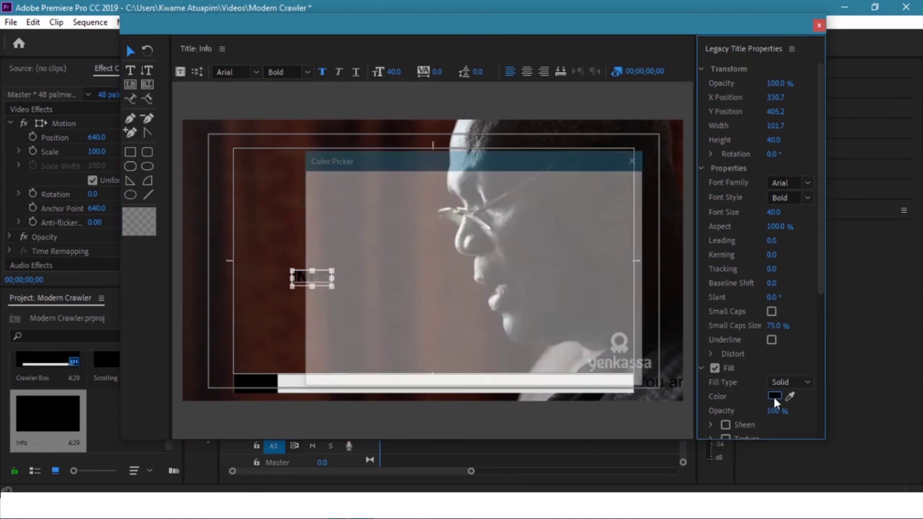
pyautogui.click(312, 363)
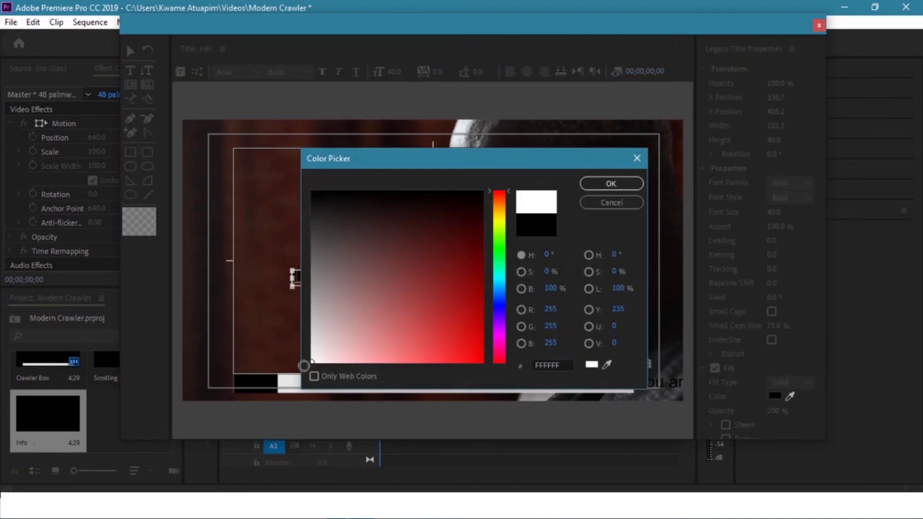
pyautogui.click(609, 184)
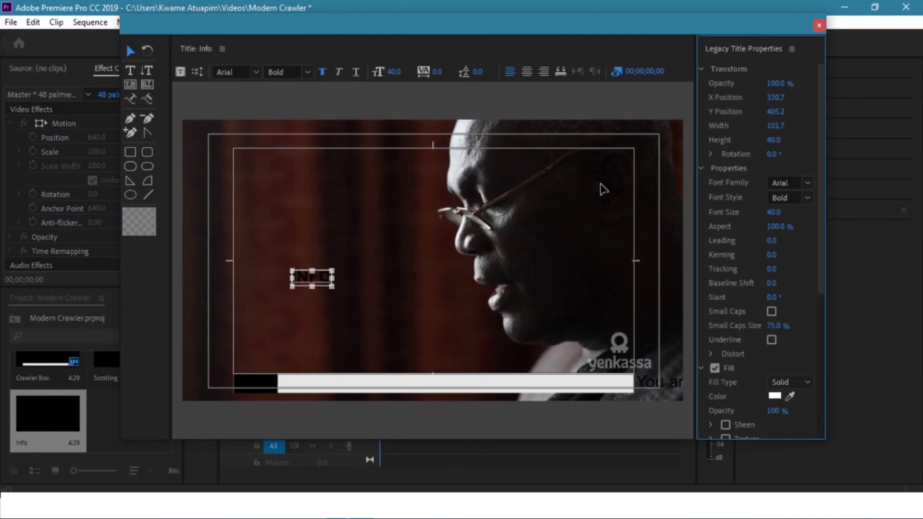
# - Move the INFO text onto the black rectangle, at about X 189, Y 678, and close the title editor
pyautogui.moveTo(311, 278); pyautogui.dragTo(256, 383)
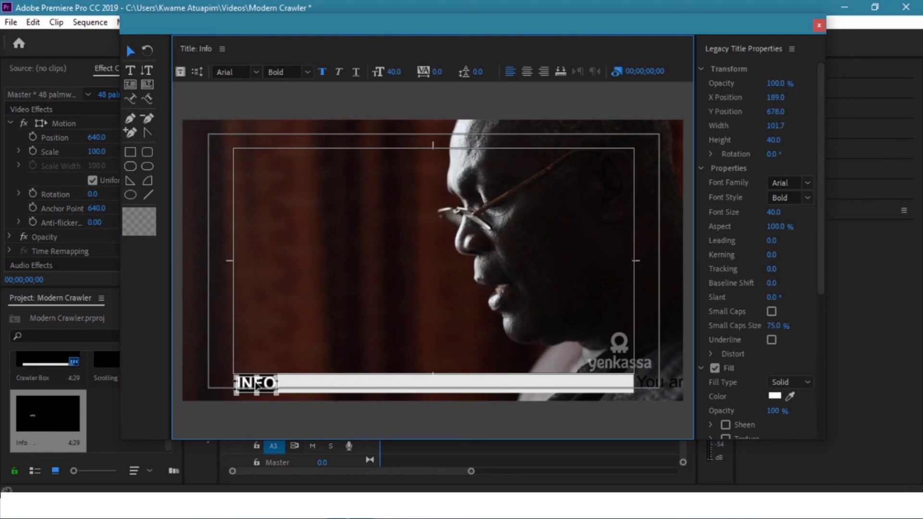
pyautogui.click(327, 340)
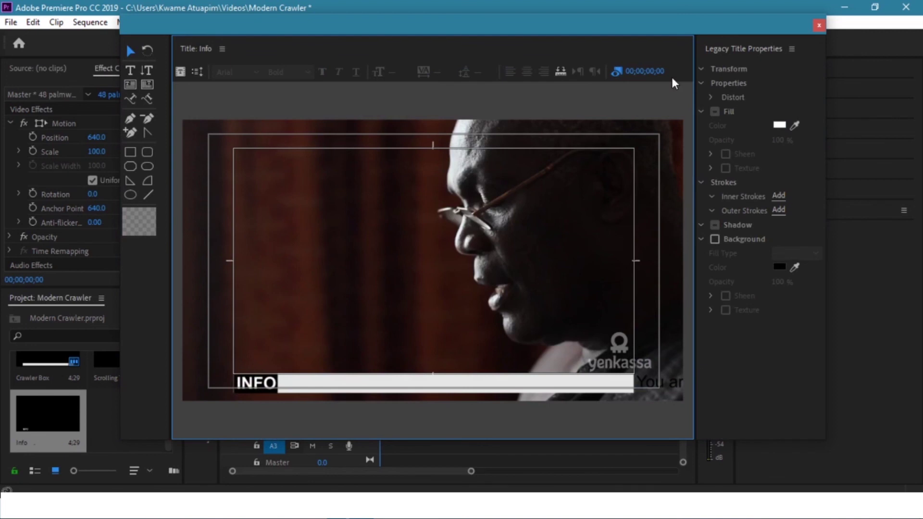
pyautogui.click(818, 27)
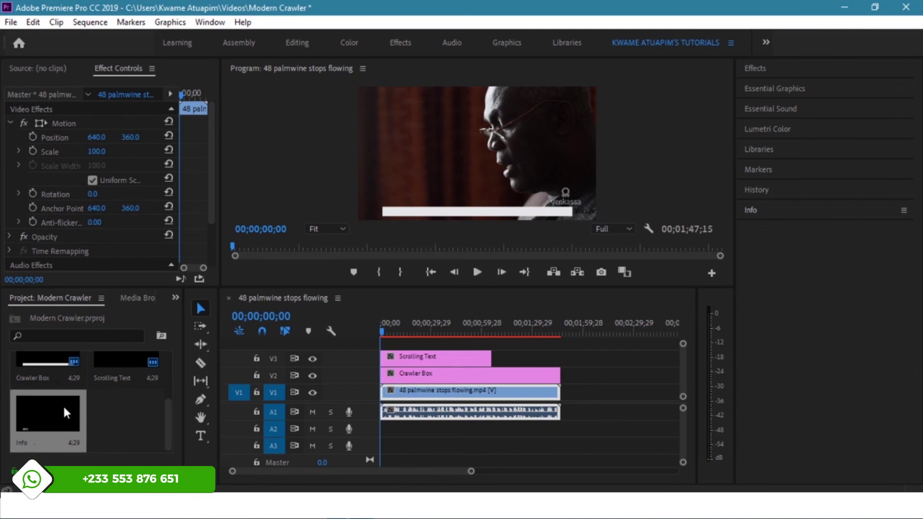
# - Place the Info title on a new track V4 above Scrolling Text, spanning the full length of the video, with the playhead at the sequence start
pyautogui.moveTo(55, 406); pyautogui.dragTo(557, 346)
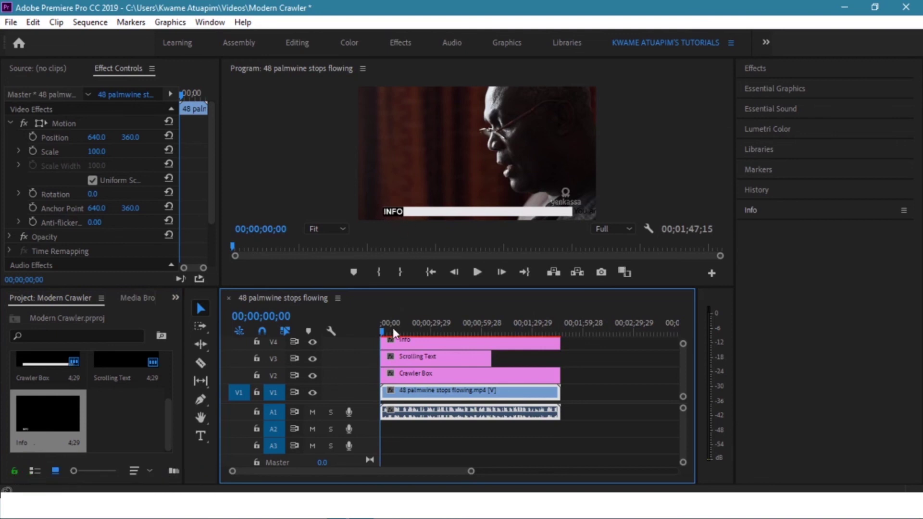
pyautogui.moveTo(382, 327)
pyautogui.mouseDown()
pyautogui.moveTo(450, 333)
pyautogui.moveTo(367, 333)
pyautogui.mouseUp()
# - Find the Crop video effect, apply it to the Scrolling Text clip on V3, and bring its crop settings into view
pyautogui.click(777, 76)
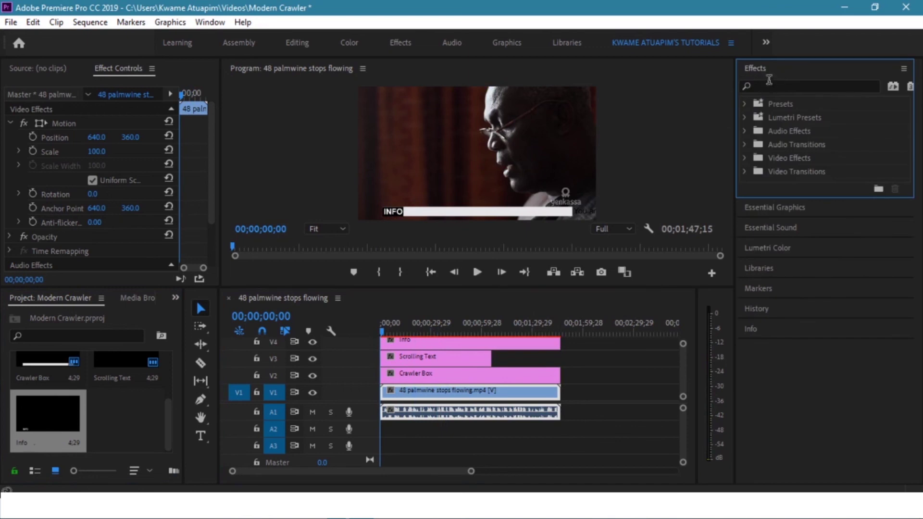
pyautogui.click(766, 83)
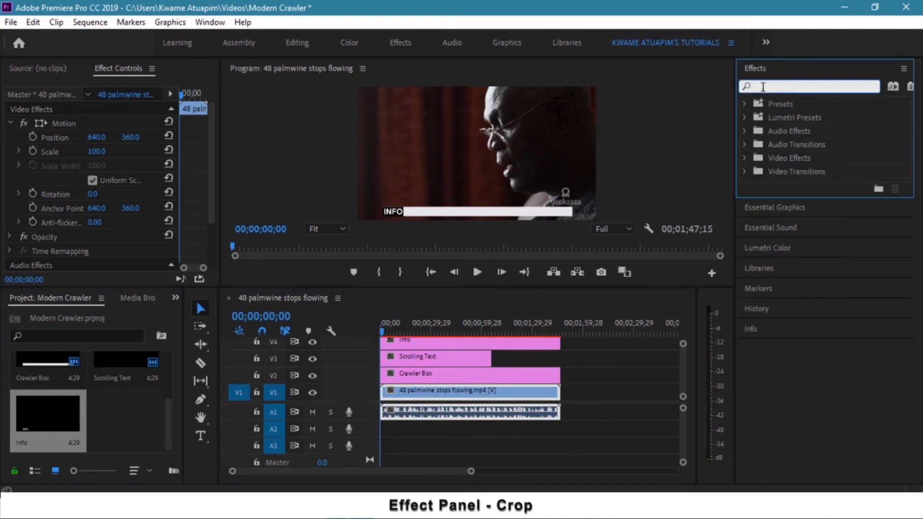
pyautogui.write('crop')
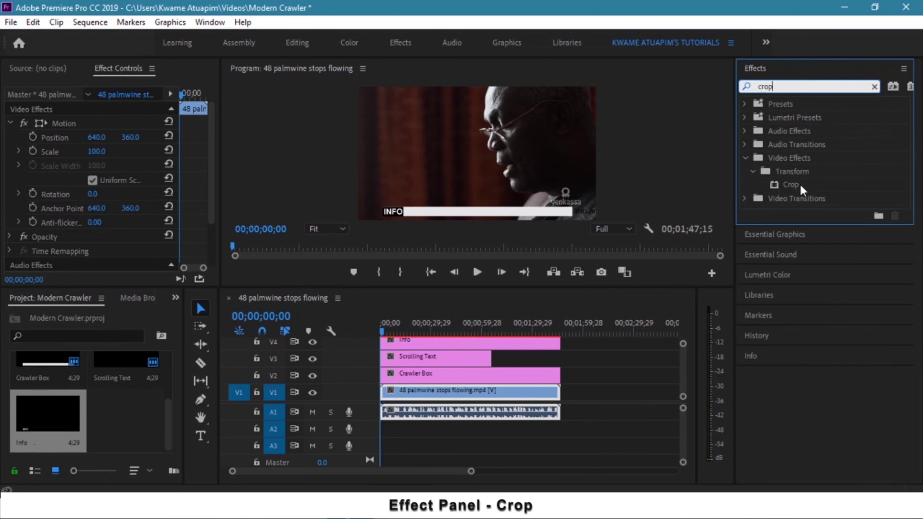
pyautogui.click(800, 185)
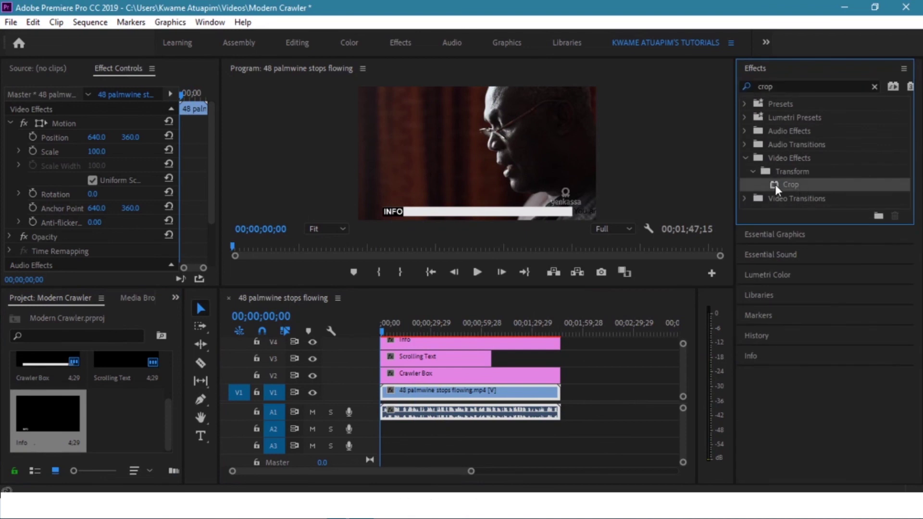
pyautogui.moveTo(775, 185); pyautogui.dragTo(414, 362)
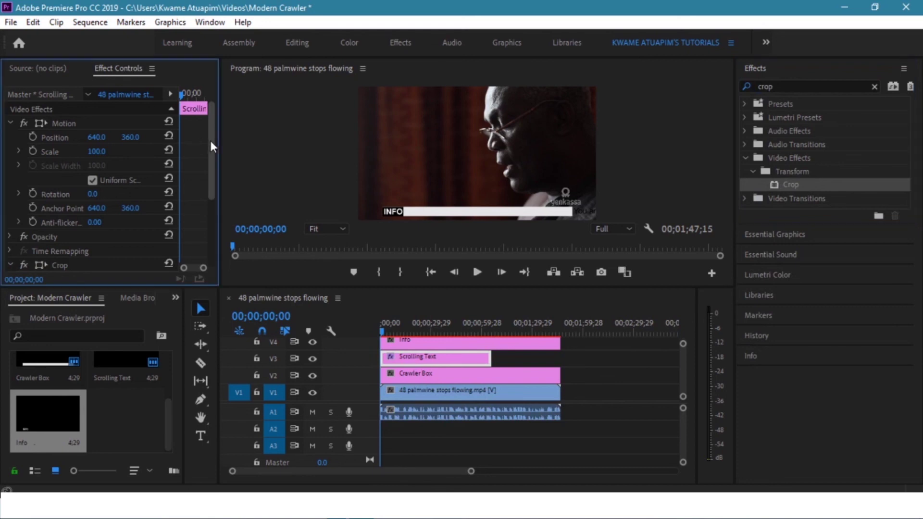
pyautogui.moveTo(210, 141); pyautogui.dragTo(209, 209)
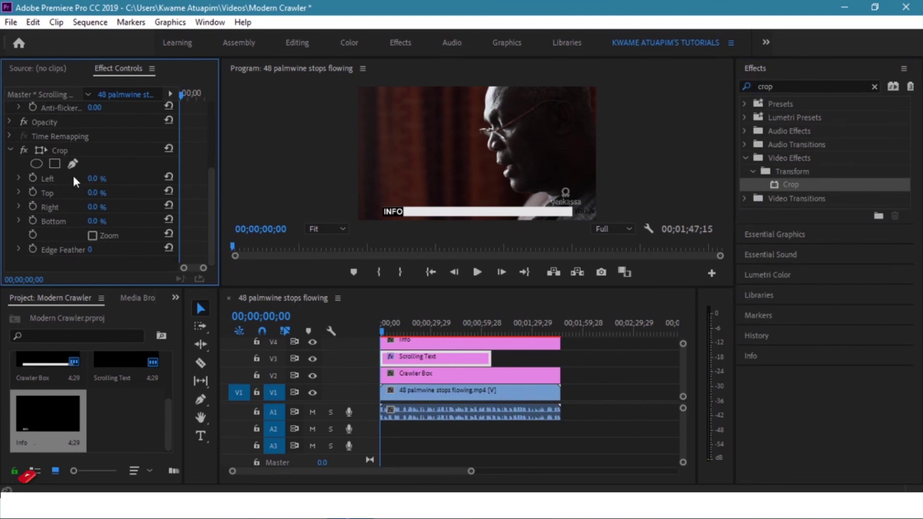
# - Crop the Scrolling Text clip to the white crawler box, with left 19.9%, top 90.4%, right 11.0% and bottom 3.0%
pyautogui.click(61, 149)
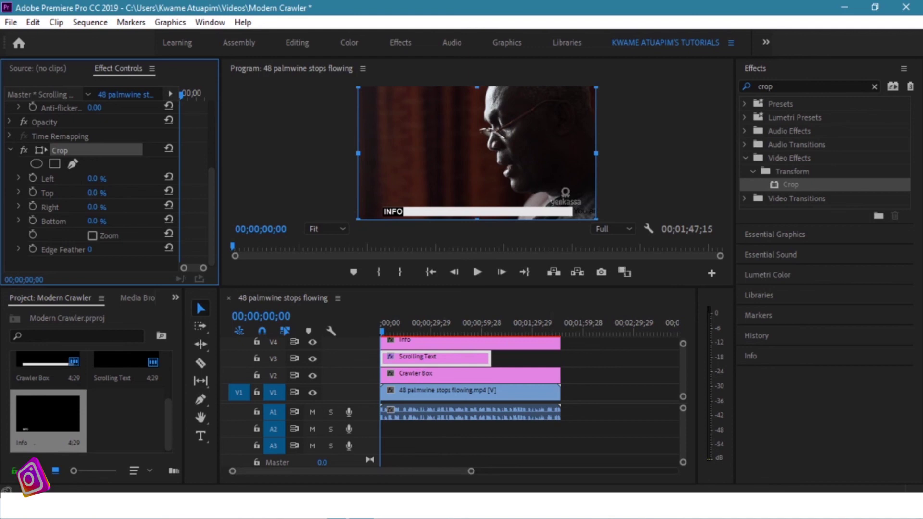
pyautogui.moveTo(91, 197); pyautogui.dragTo(134, 197)
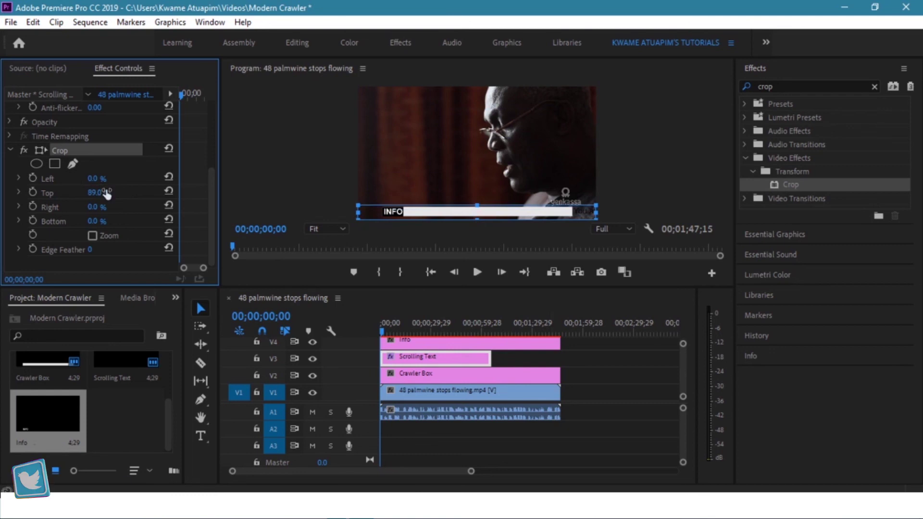
pyautogui.click(495, 169)
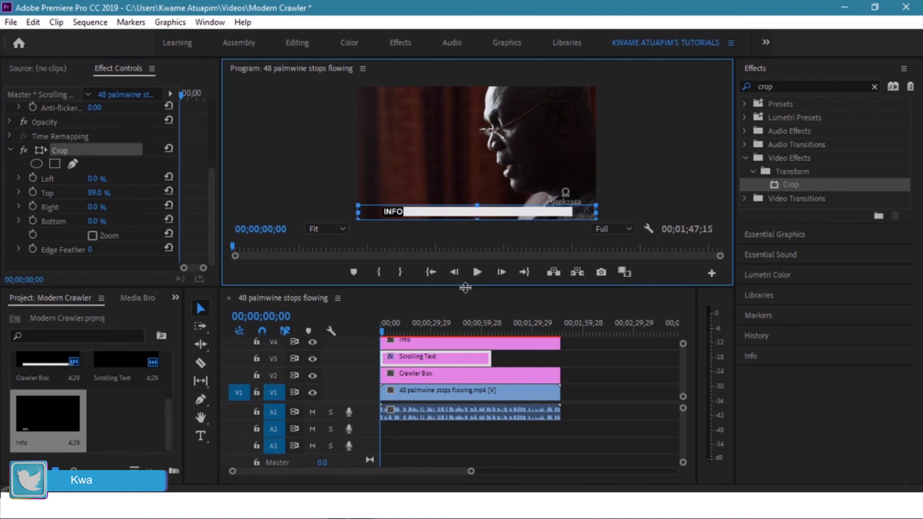
pyautogui.moveTo(465, 287); pyautogui.dragTo(478, 400)
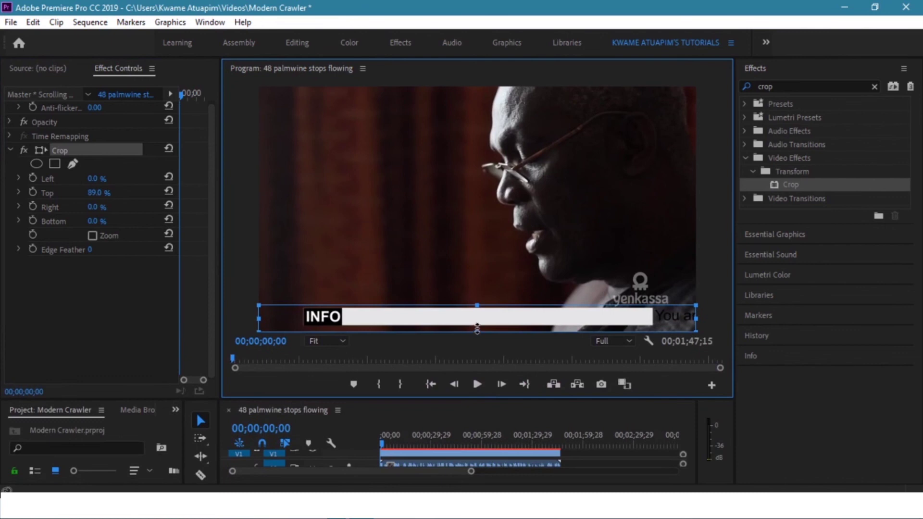
pyautogui.moveTo(476, 332); pyautogui.dragTo(477, 308)
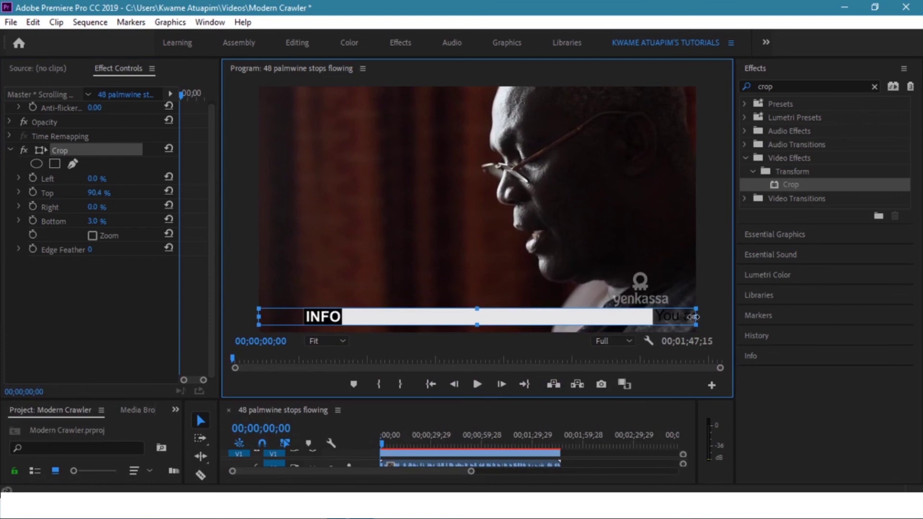
pyautogui.moveTo(693, 316); pyautogui.dragTo(649, 316)
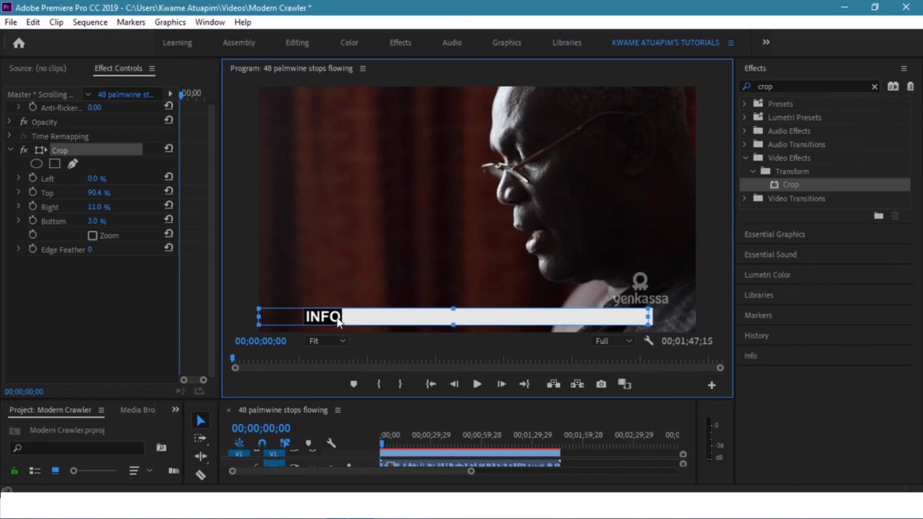
pyautogui.moveTo(259, 316); pyautogui.dragTo(345, 316)
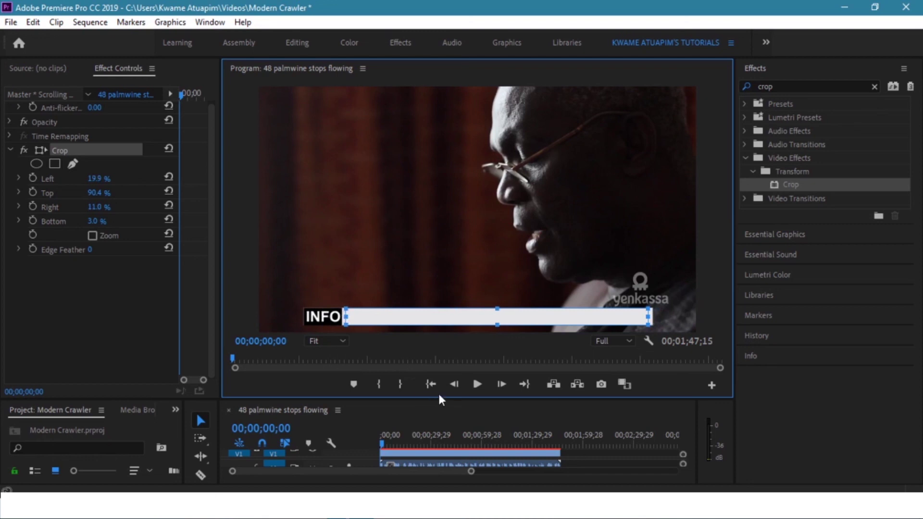
# - Play the sequence to check how the cropped crawling text passes through the white box beside the INFO label, and stop playback
pyautogui.moveTo(440, 397); pyautogui.dragTo(443, 328)
pyautogui.click(349, 375)
pyautogui.press('space')
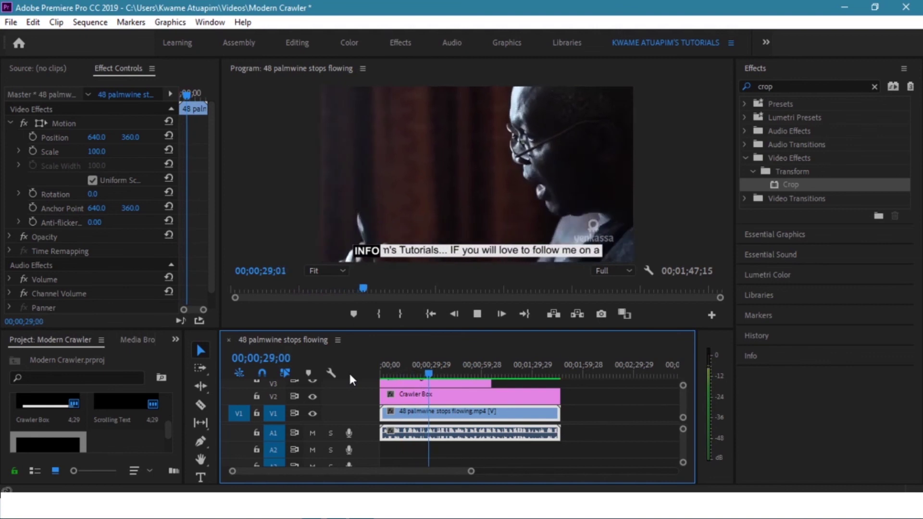
pyautogui.press('space')
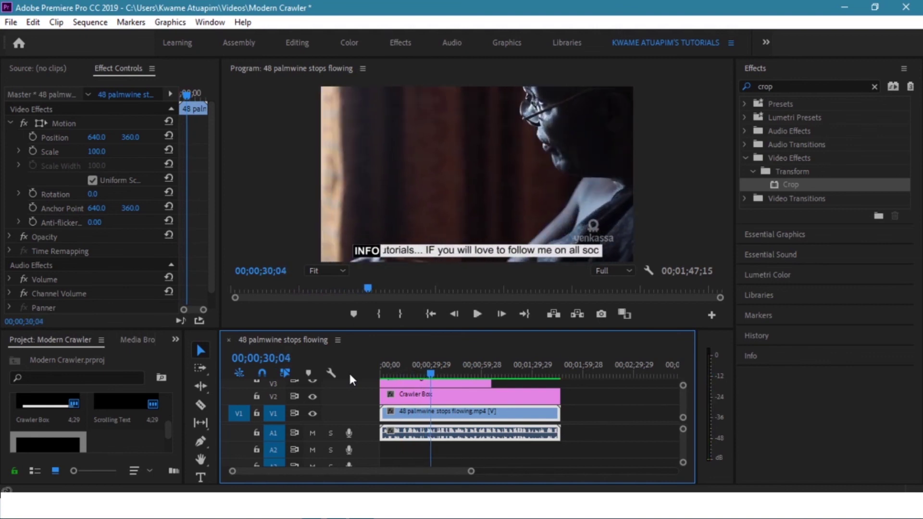